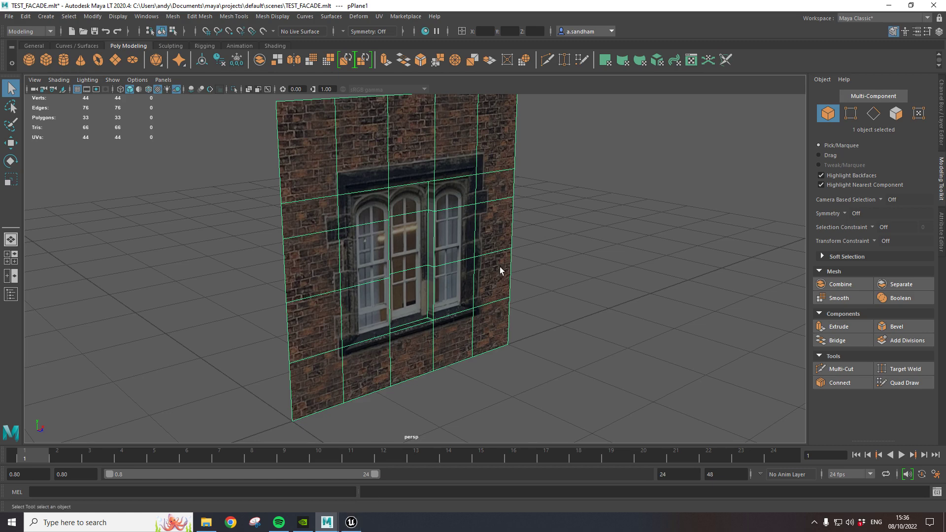
{"action": "left_click_drag", "start_coordinate": [500, 267], "coordinate": [426, 226], "text": "alt"}
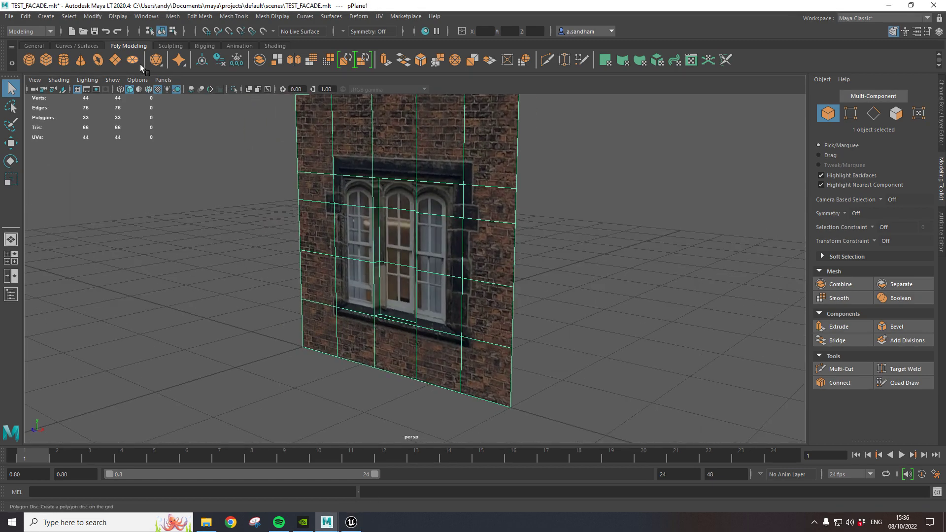
{"action": "left_click_drag", "start_coordinate": [332, 261], "coordinate": [381, 183], "text": "alt"}
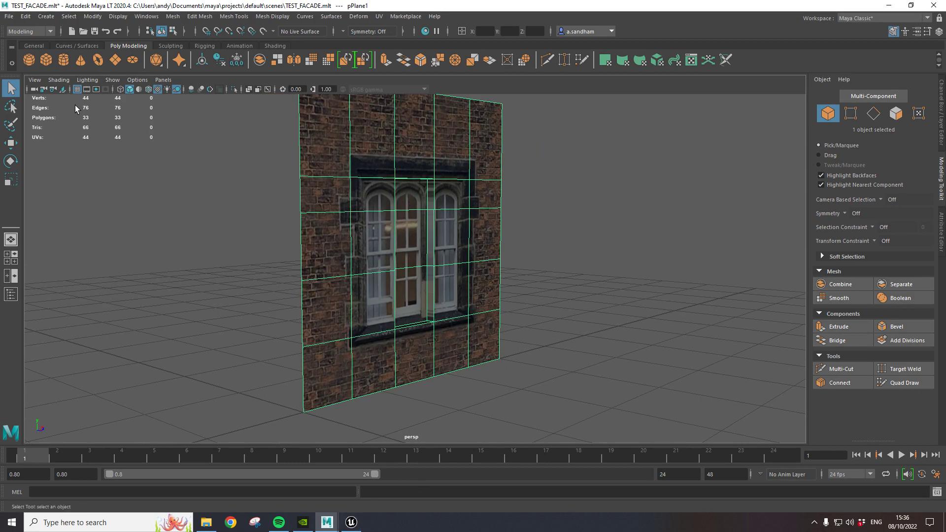
Switch to the Unreal Project Browser and start a new Games project based on the Third Person template
{"action": "left_click", "coordinate": [351, 522]}
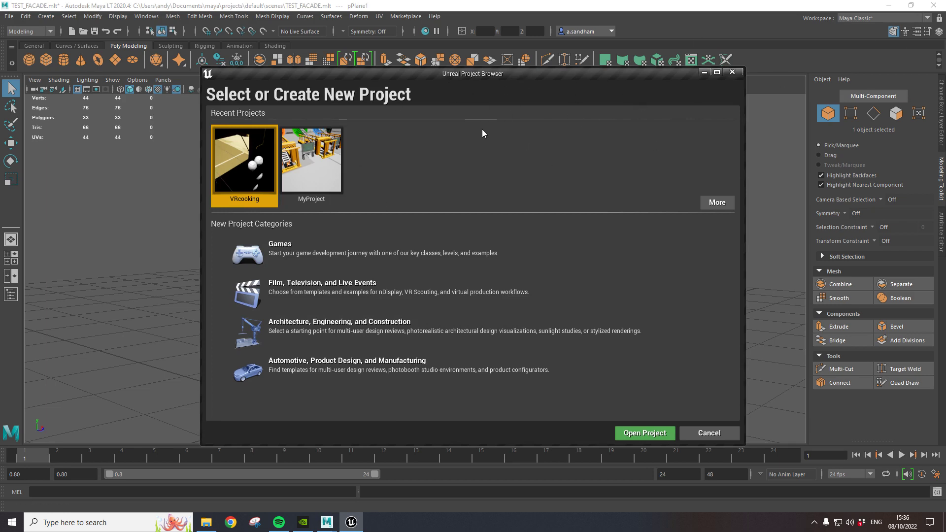
{"action": "left_click_drag", "start_coordinate": [383, 80], "coordinate": [373, 73]}
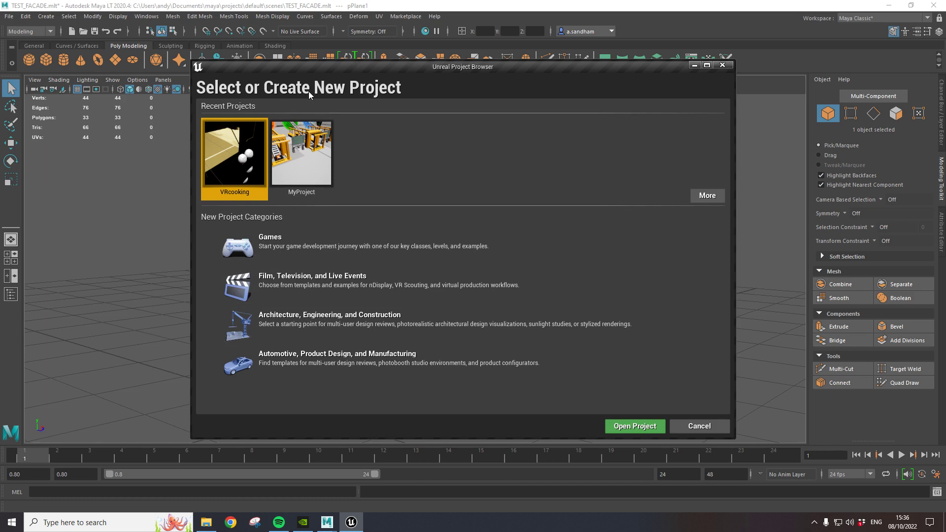
{"action": "left_click", "coordinate": [295, 251]}
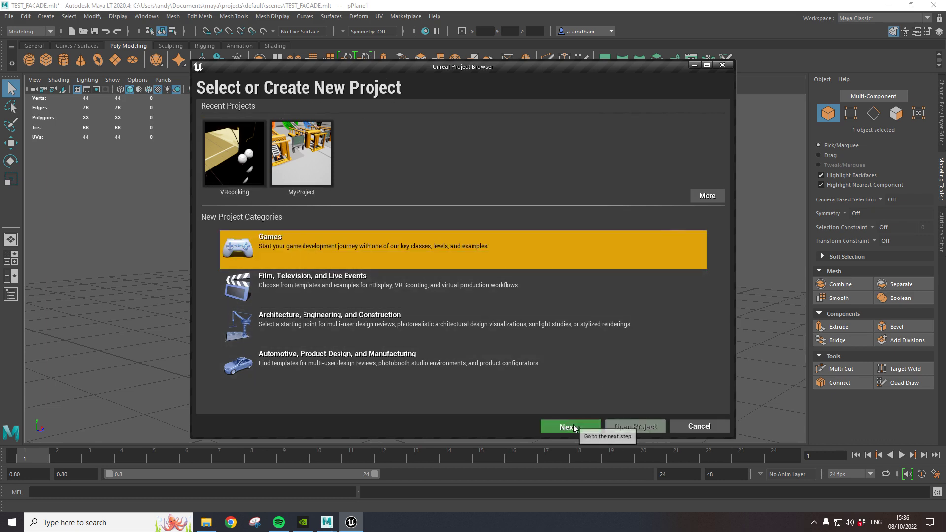
{"action": "left_click", "coordinate": [557, 426]}
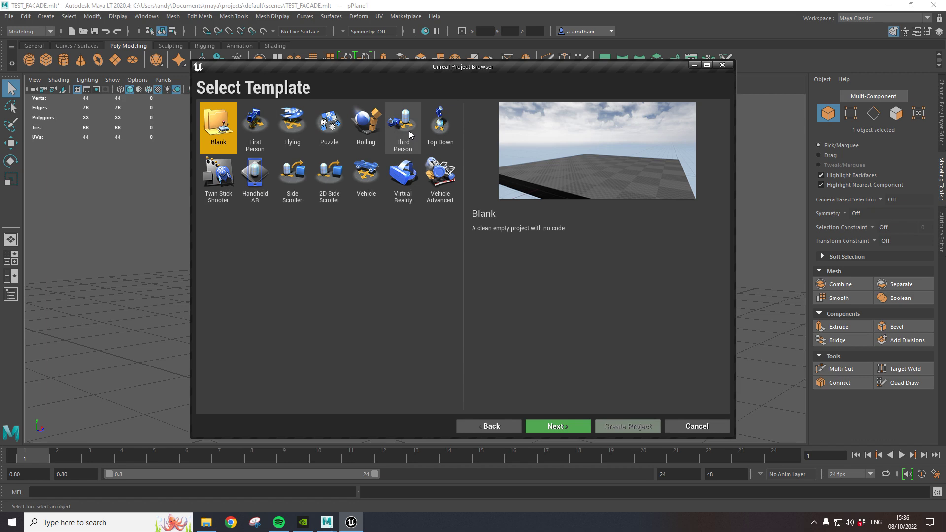
{"action": "left_click", "coordinate": [406, 143]}
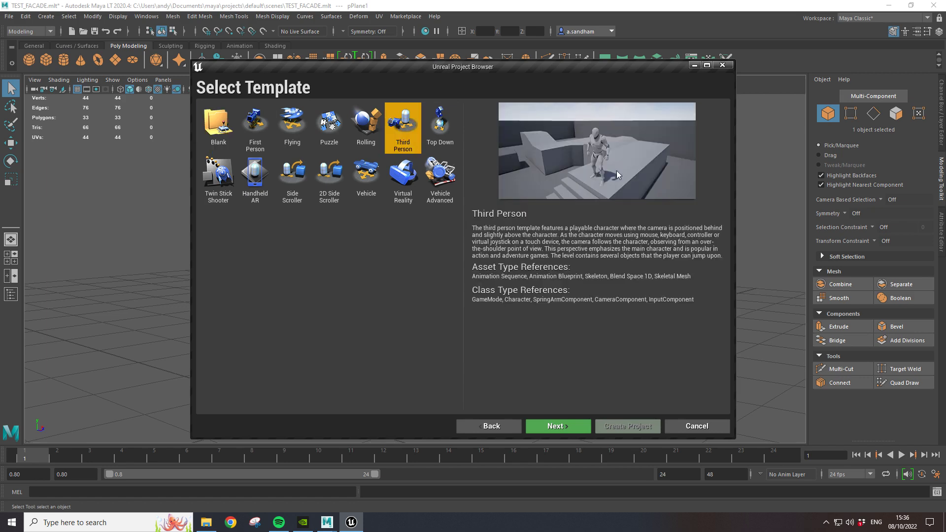
{"action": "left_click", "coordinate": [554, 426]}
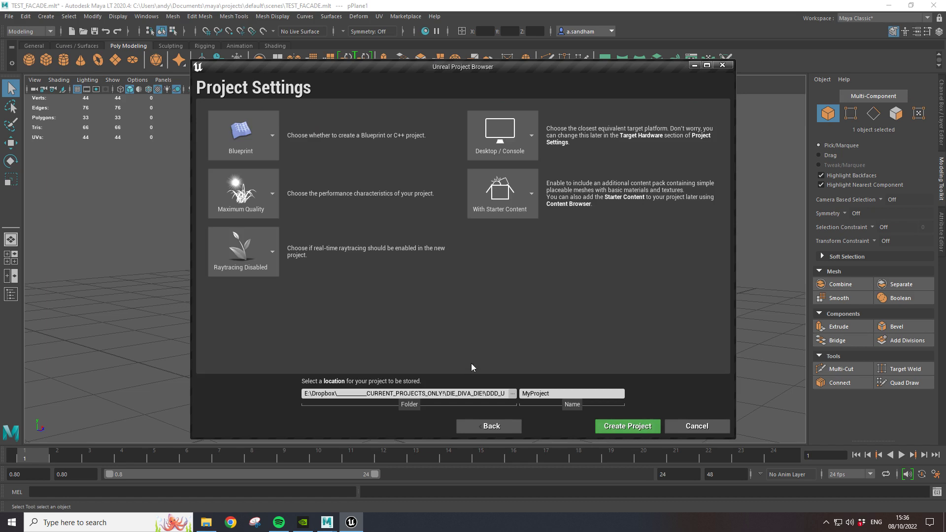
Set the new project's storage location to the UE4_TESTS folder inside Dropbox on the E: drive
{"action": "left_click", "coordinate": [513, 394]}
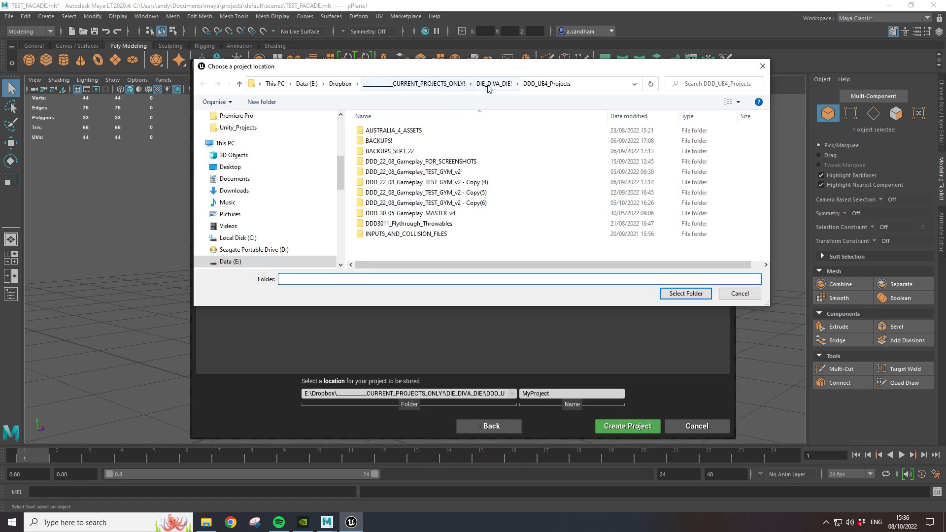
{"action": "left_click", "coordinate": [434, 84]}
{"action": "left_click", "coordinate": [340, 83]}
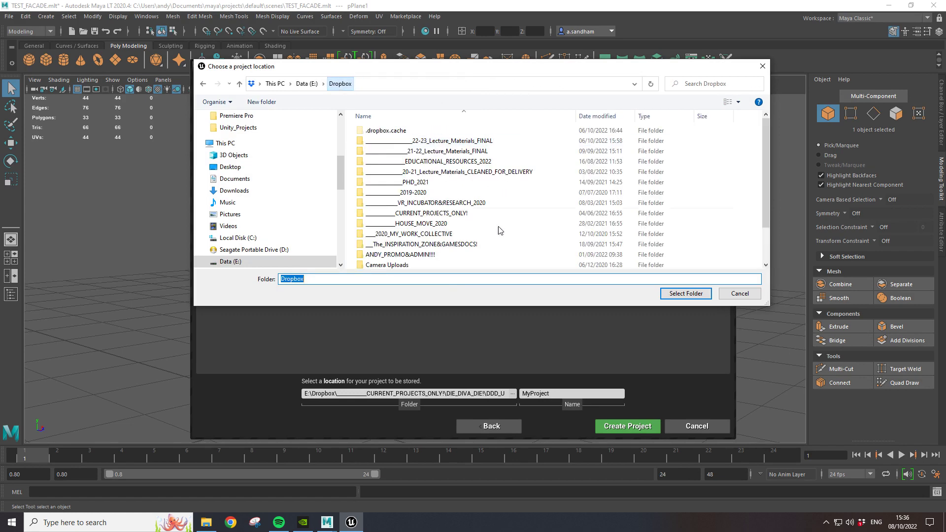
{"action": "scroll", "coordinate": [498, 247], "scroll_direction": "down", "scroll_amount": 2}
{"action": "left_click", "coordinate": [407, 264]}
{"action": "double_click", "coordinate": [407, 264]}
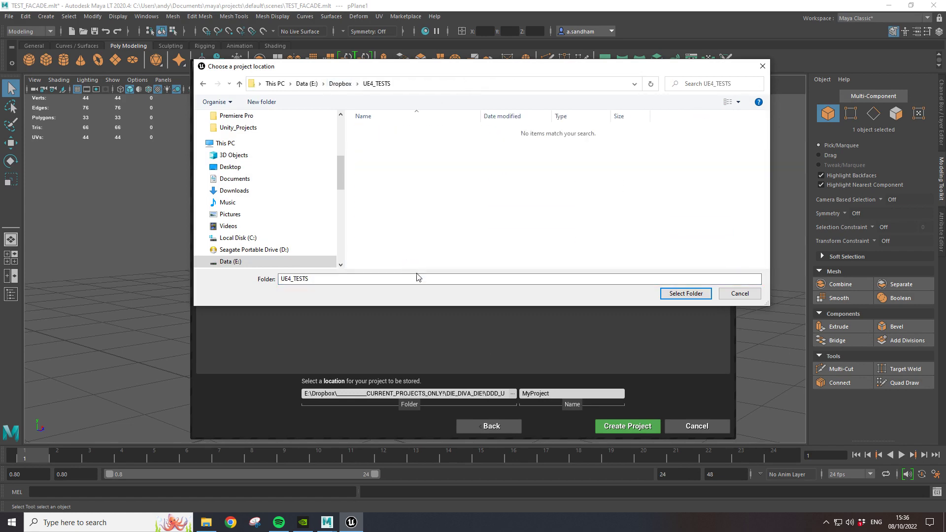
{"action": "left_click", "coordinate": [696, 293]}
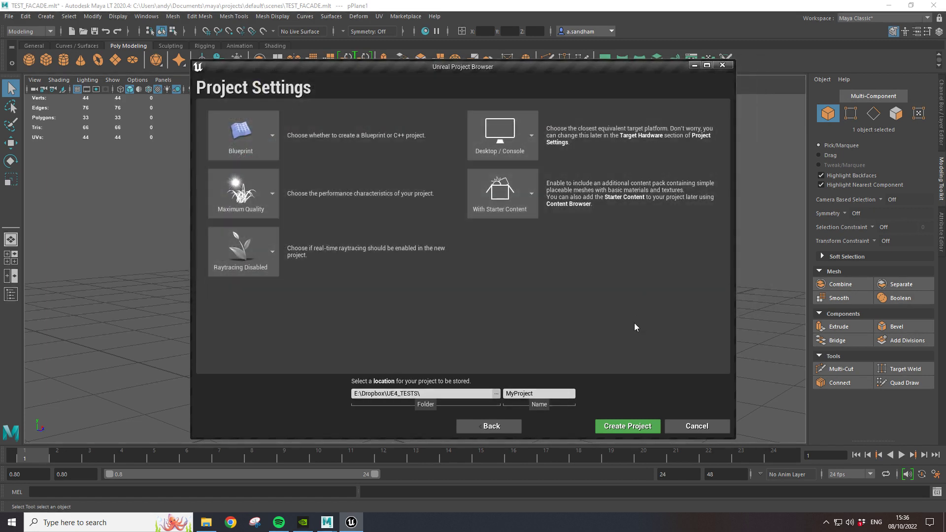
Name the project FACADE_TEST and create it
{"action": "left_click", "coordinate": [549, 394]}
{"action": "key", "text": "BackSpace"}
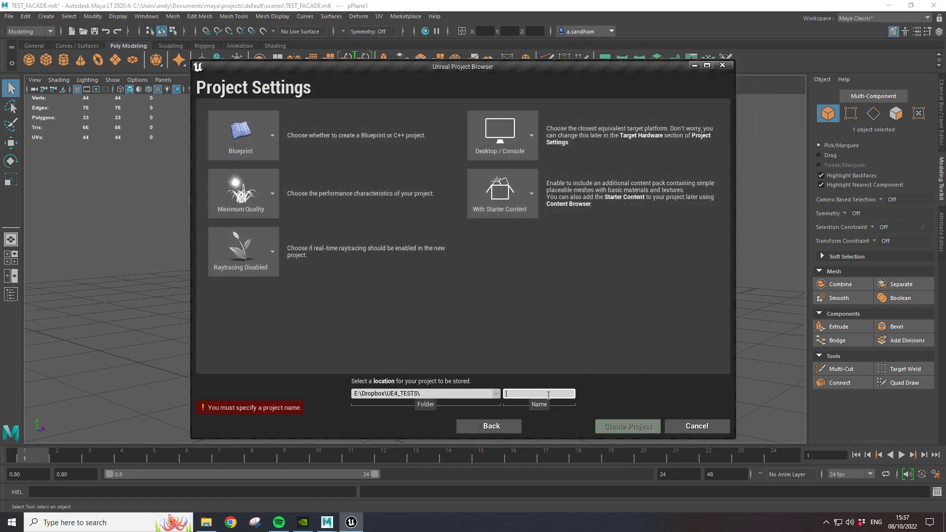
{"action": "type", "text": "FA"}
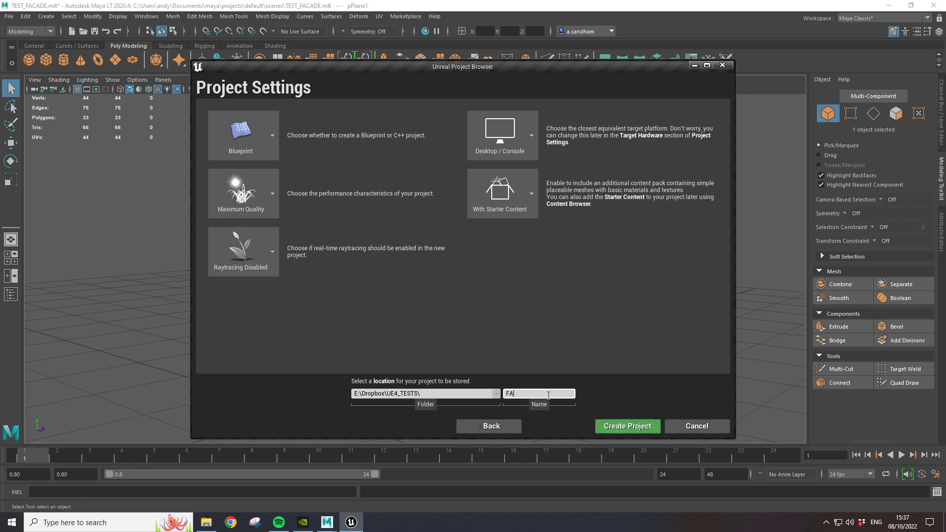
{"action": "type", "text": "CADE_TEST"}
{"action": "left_click", "coordinate": [627, 430]}
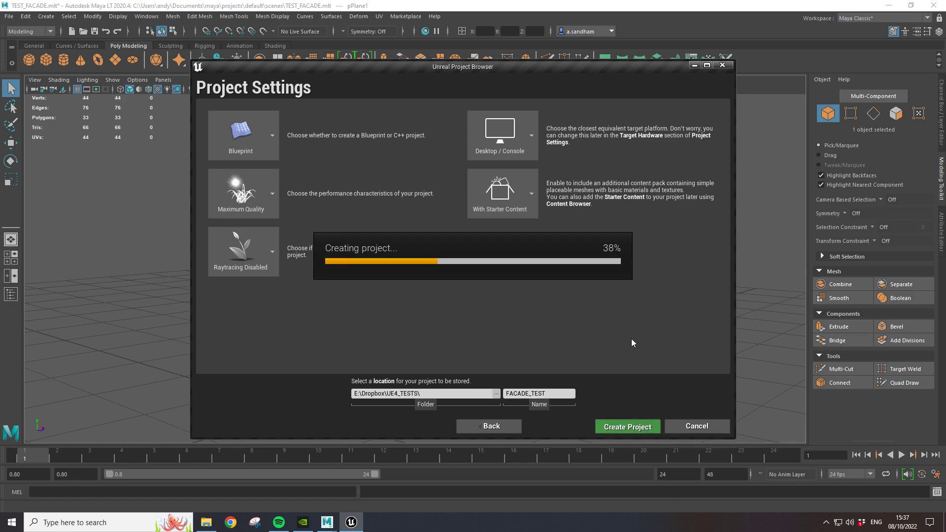
Switch back to Maya LT and start exporting the selected window facade, with FBX export as the file type
{"action": "mouse_move", "coordinate": [327, 522]}
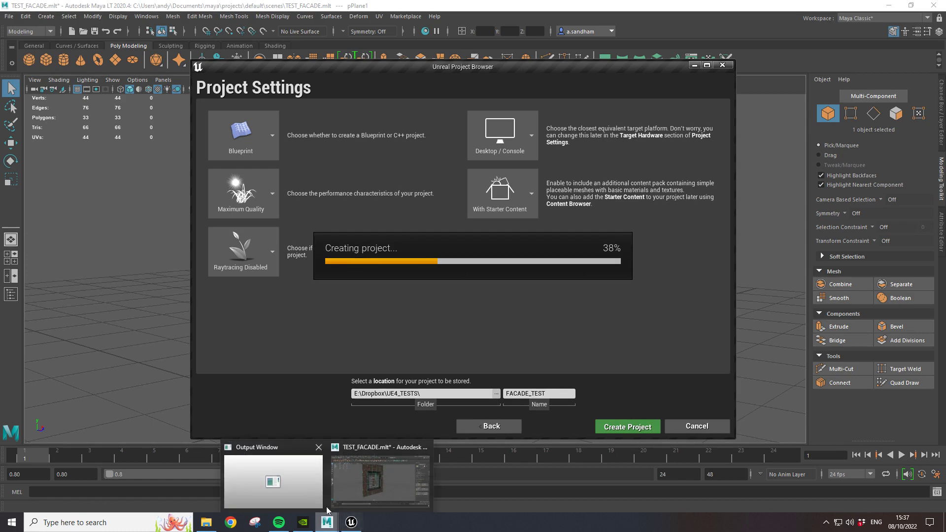
{"action": "left_click", "coordinate": [406, 484]}
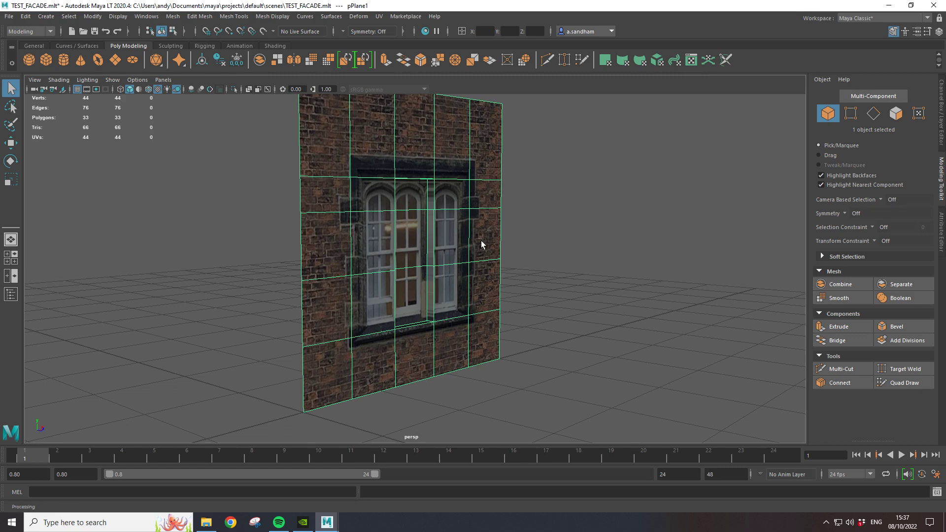
{"action": "right_click_drag", "start_coordinate": [482, 243], "coordinate": [462, 221]}
{"action": "left_click", "coordinate": [7, 17]}
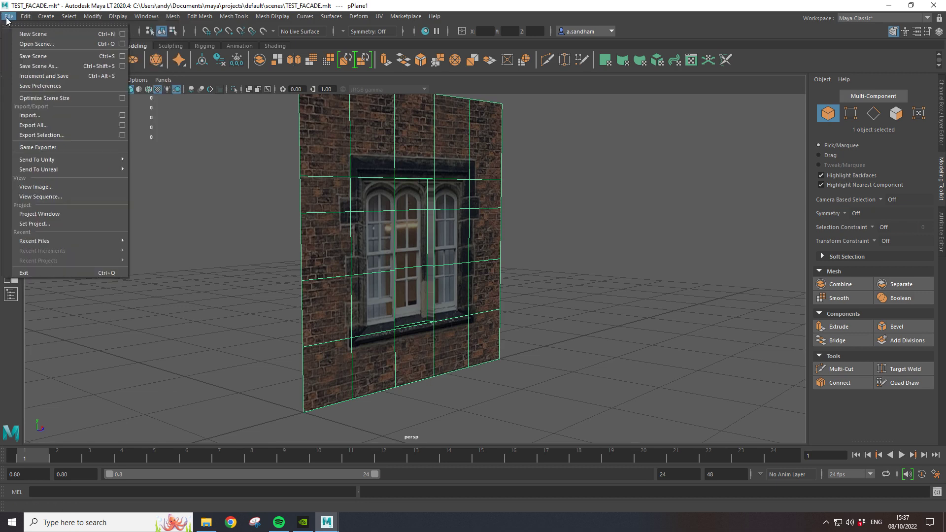
{"action": "left_click", "coordinate": [51, 137]}
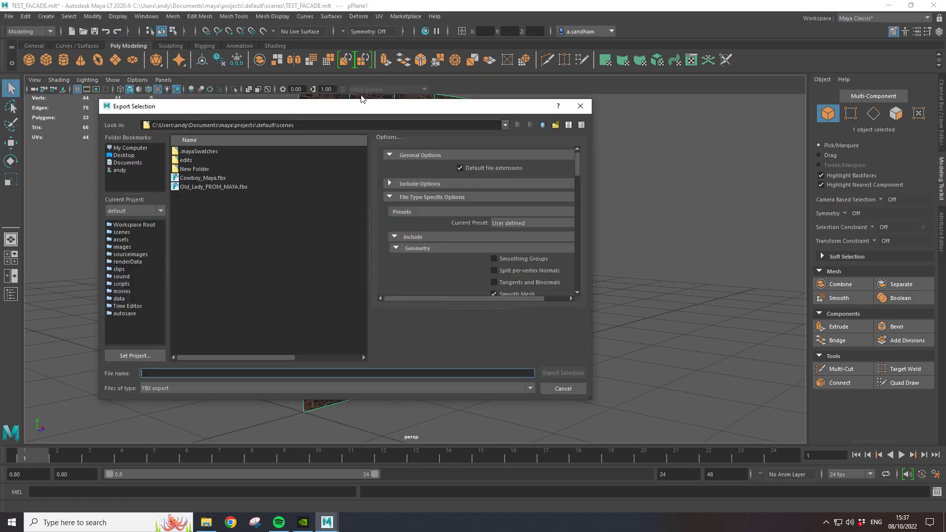
{"action": "left_click_drag", "start_coordinate": [371, 107], "coordinate": [456, 80]}
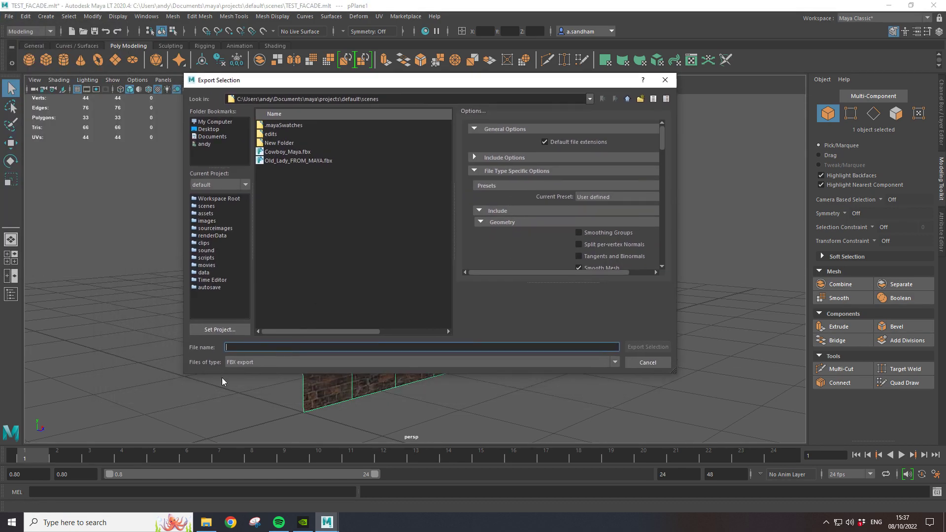
{"action": "left_click", "coordinate": [616, 363]}
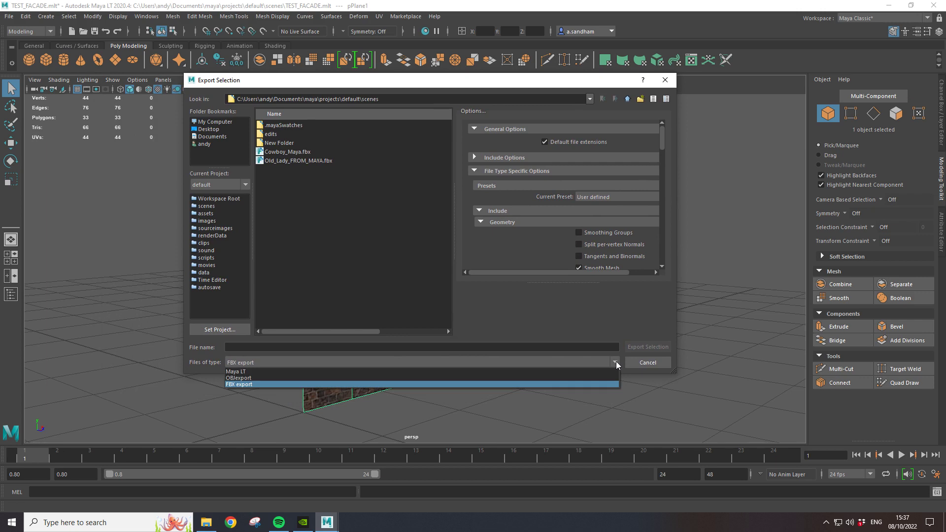
{"action": "left_click", "coordinate": [412, 385]}
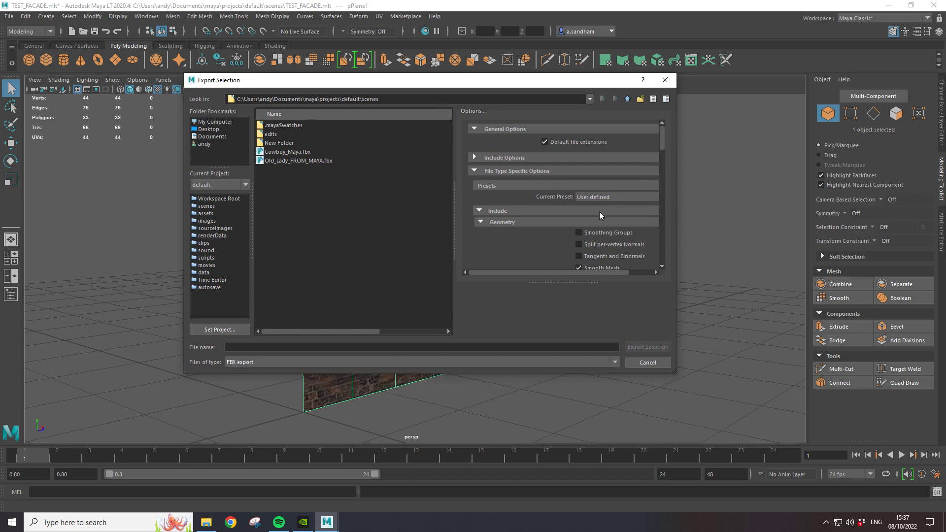
Enlarge the export dialog and review the FBX options for geometry, animation, cameras, lights and Embed Media
{"action": "left_click_drag", "start_coordinate": [673, 370], "coordinate": [756, 406]}
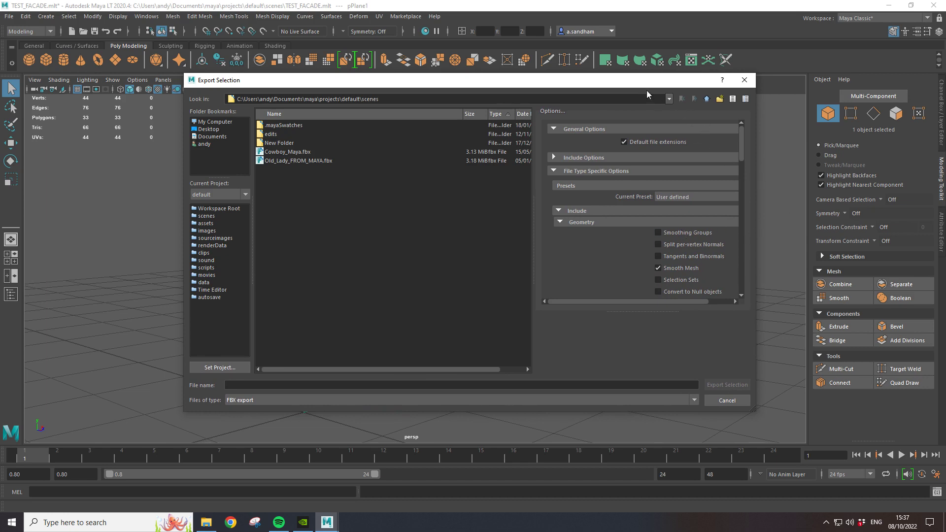
{"action": "left_click_drag", "start_coordinate": [618, 86], "coordinate": [607, 75]}
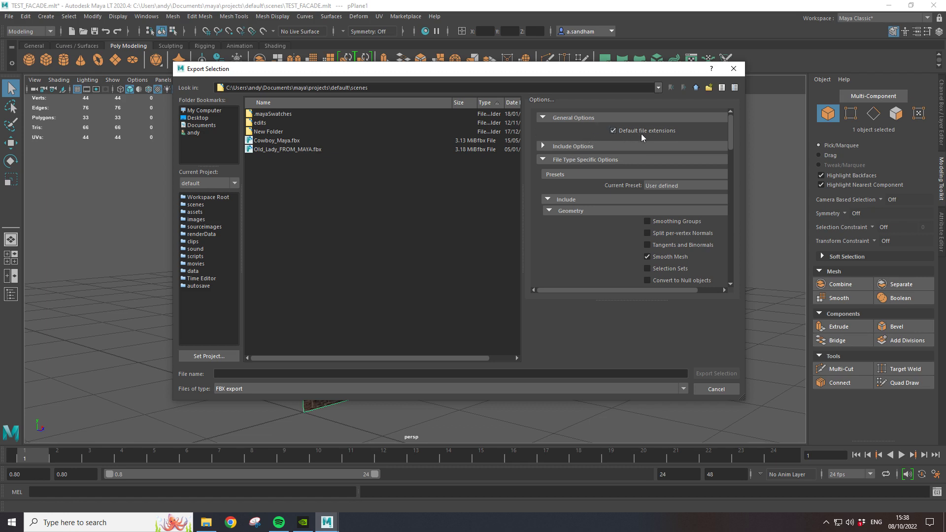
{"action": "scroll", "coordinate": [641, 221], "scroll_direction": "down", "scroll_amount": 1}
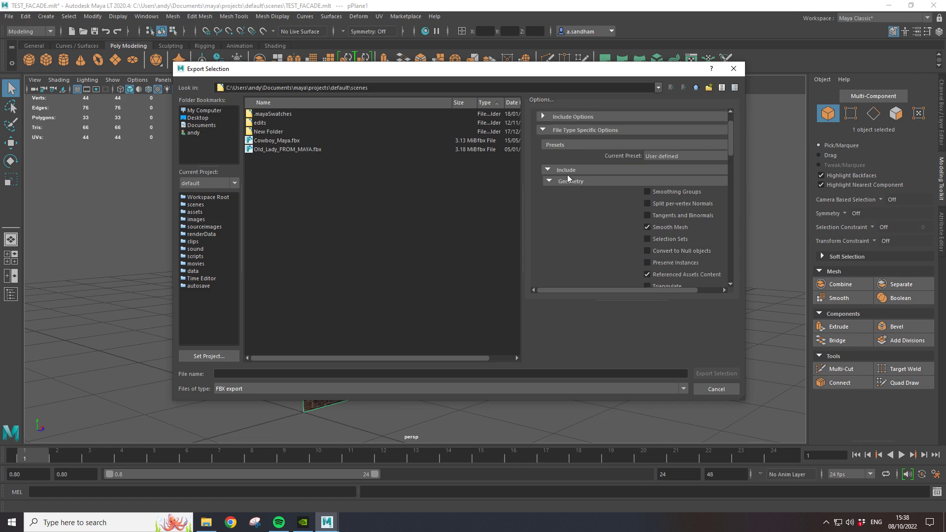
{"action": "scroll", "coordinate": [616, 197], "scroll_direction": "down", "scroll_amount": 2}
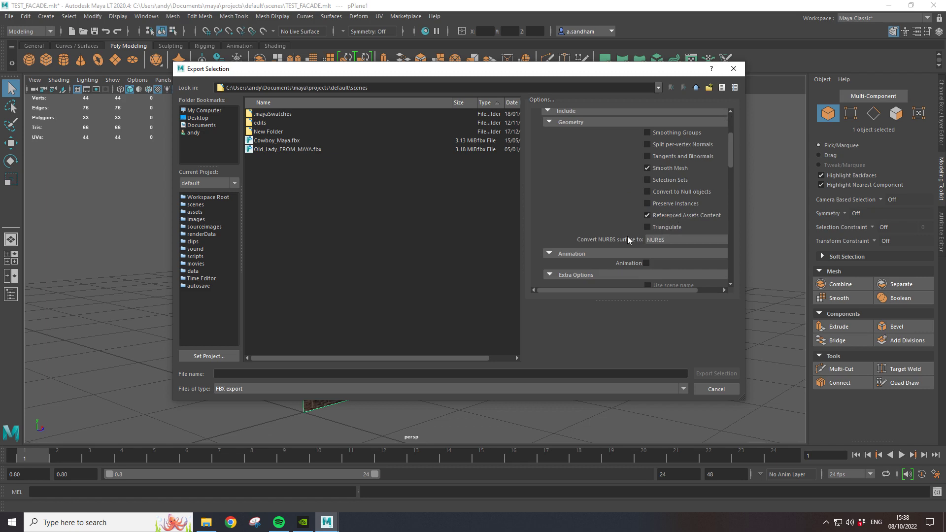
{"action": "scroll", "coordinate": [562, 228], "scroll_direction": "down", "scroll_amount": 2}
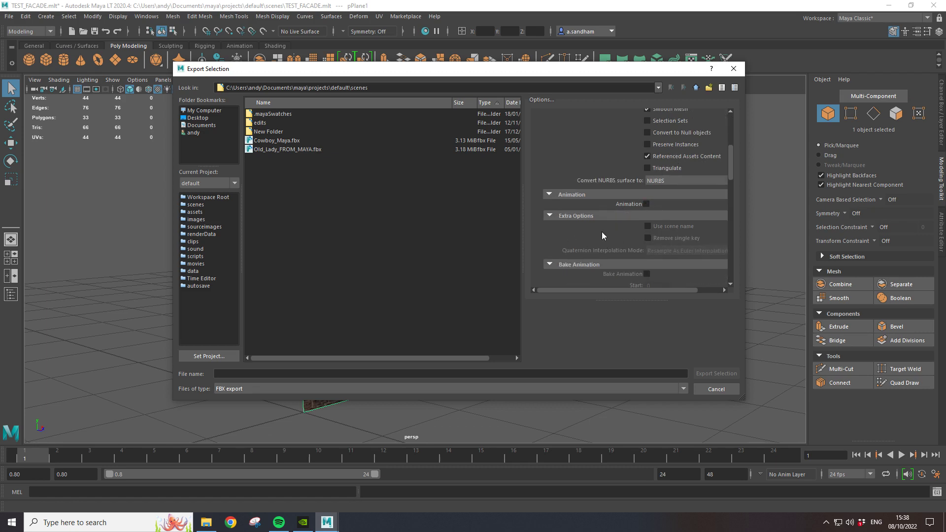
{"action": "scroll", "coordinate": [616, 247], "scroll_direction": "down", "scroll_amount": 2}
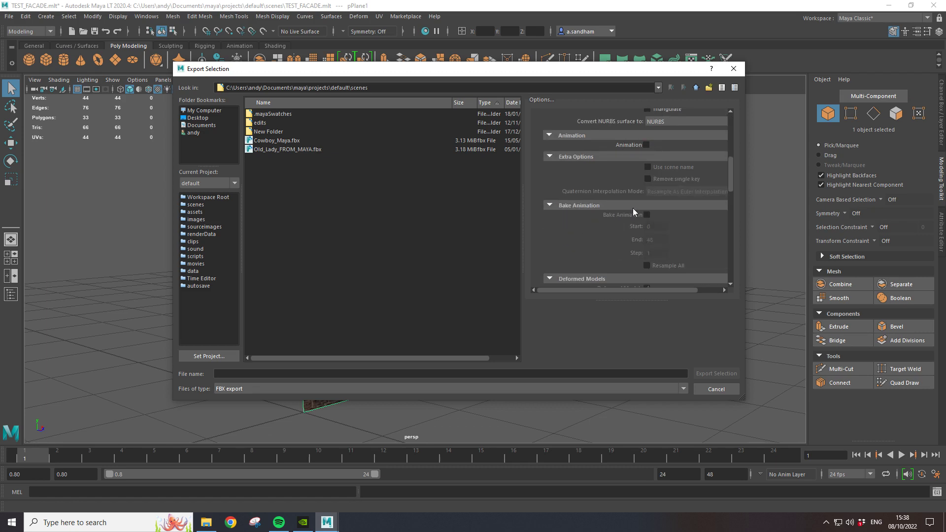
{"action": "scroll", "coordinate": [590, 229], "scroll_direction": "up", "scroll_amount": 1}
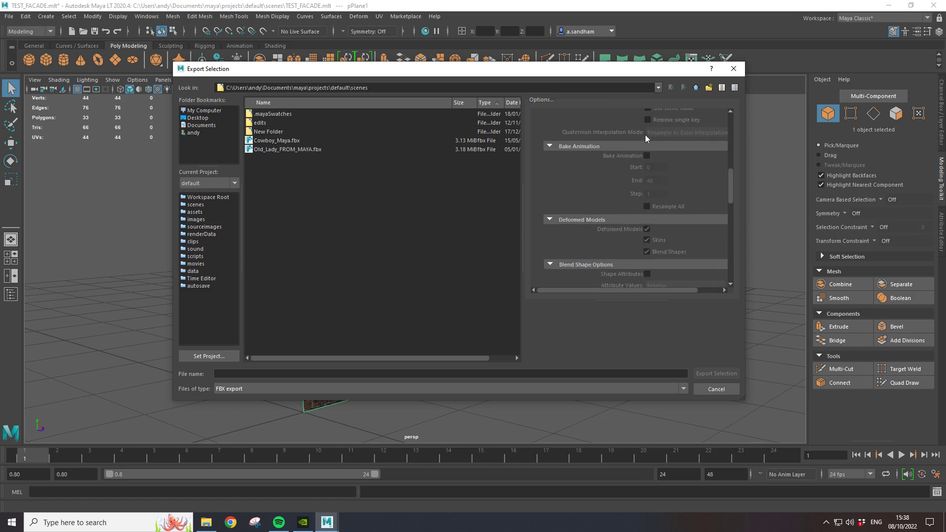
{"action": "scroll", "coordinate": [645, 190], "scroll_direction": "down", "scroll_amount": 1}
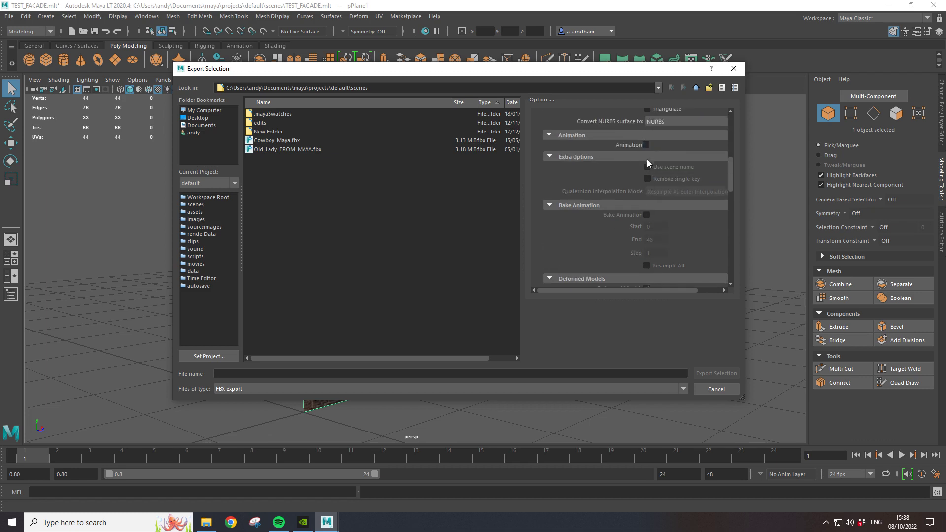
{"action": "scroll", "coordinate": [628, 192], "scroll_direction": "down", "scroll_amount": 2}
{"action": "scroll", "coordinate": [620, 200], "scroll_direction": "down", "scroll_amount": 2}
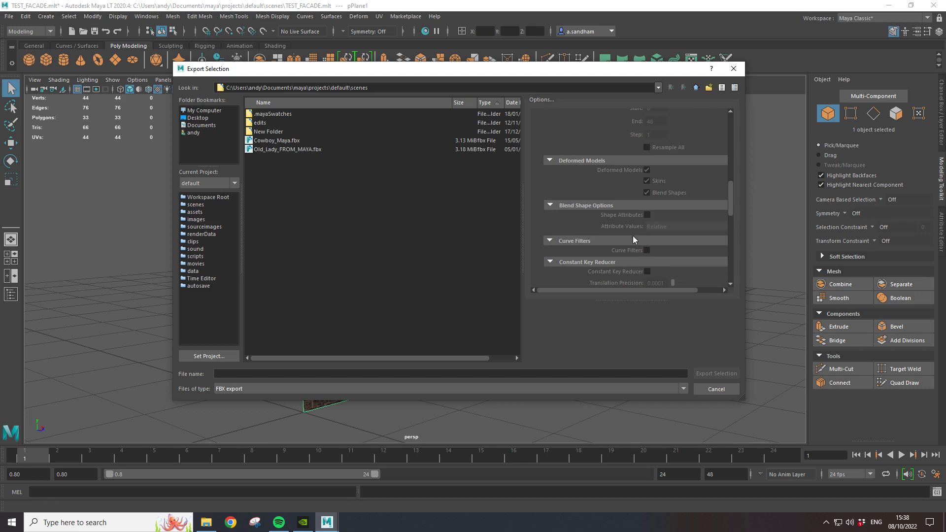
{"action": "scroll", "coordinate": [632, 240], "scroll_direction": "down", "scroll_amount": 1}
{"action": "scroll", "coordinate": [623, 237], "scroll_direction": "down", "scroll_amount": 4}
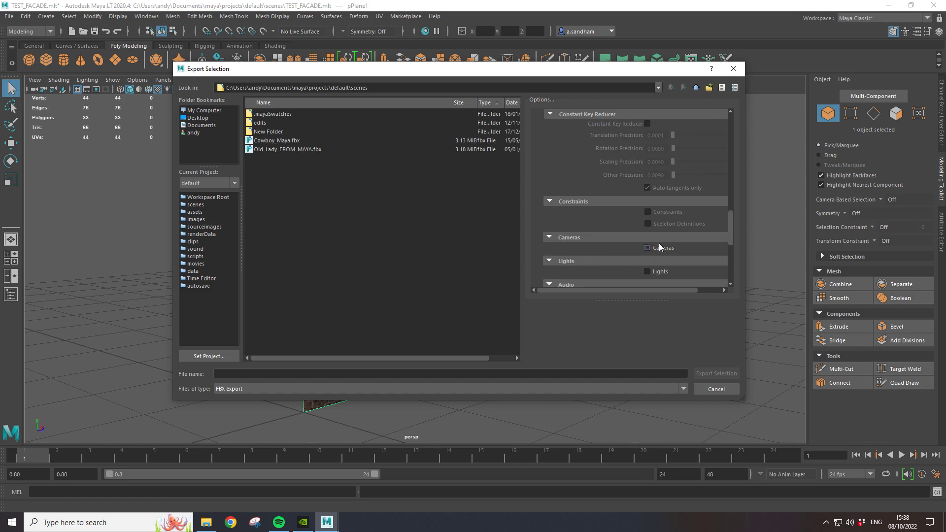
{"action": "scroll", "coordinate": [602, 240], "scroll_direction": "down", "scroll_amount": 1}
{"action": "scroll", "coordinate": [602, 244], "scroll_direction": "down", "scroll_amount": 1}
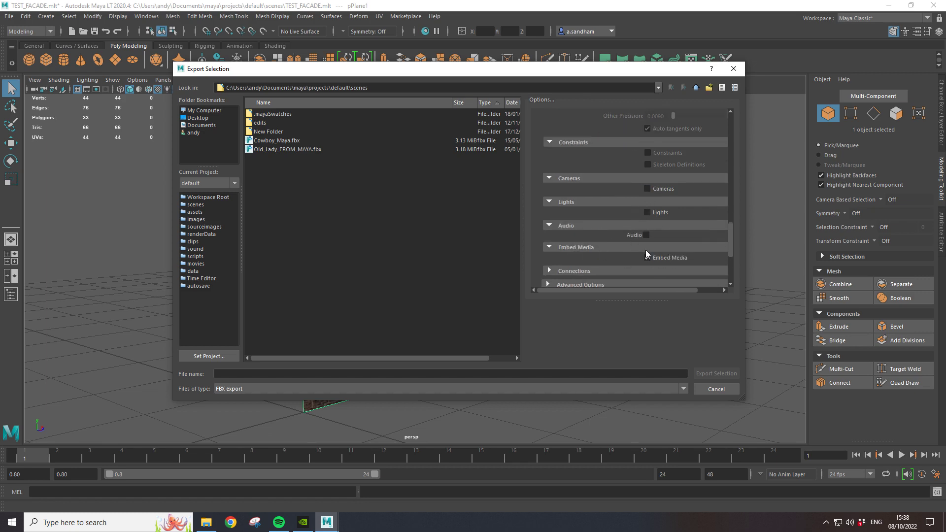
{"action": "scroll", "coordinate": [652, 256], "scroll_direction": "down", "scroll_amount": 1}
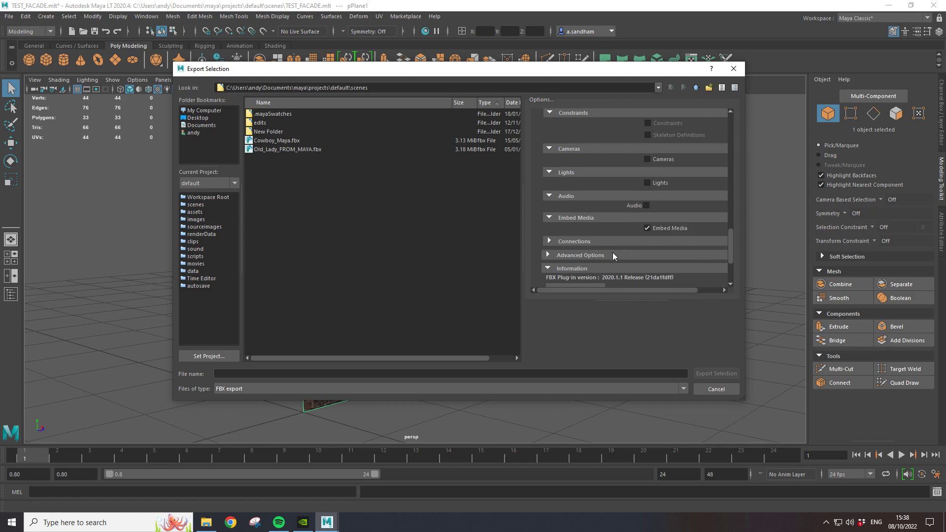
{"action": "scroll", "coordinate": [613, 256], "scroll_direction": "down", "scroll_amount": 3}
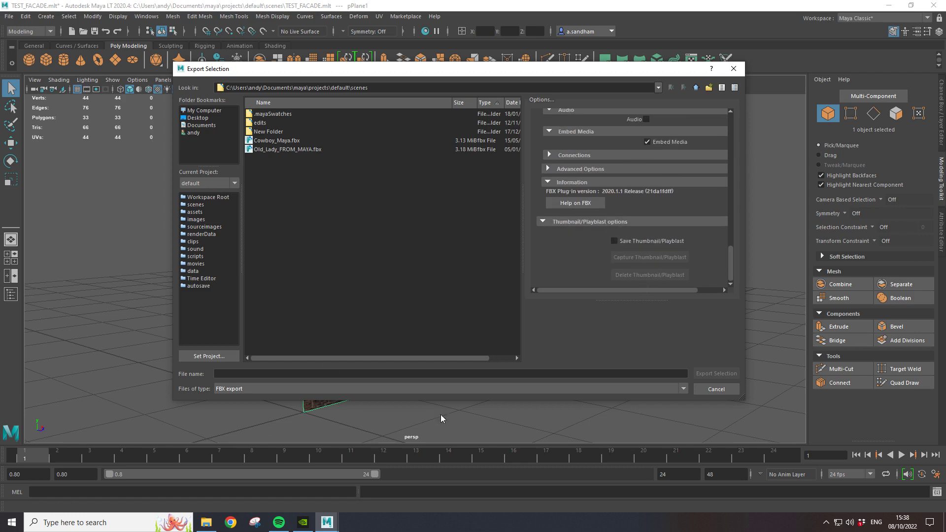
Name the export file FACADE_TEST and export the selected facade to the default project's scenes folder
{"action": "left_click", "coordinate": [281, 373]}
{"action": "type", "text": "F"}
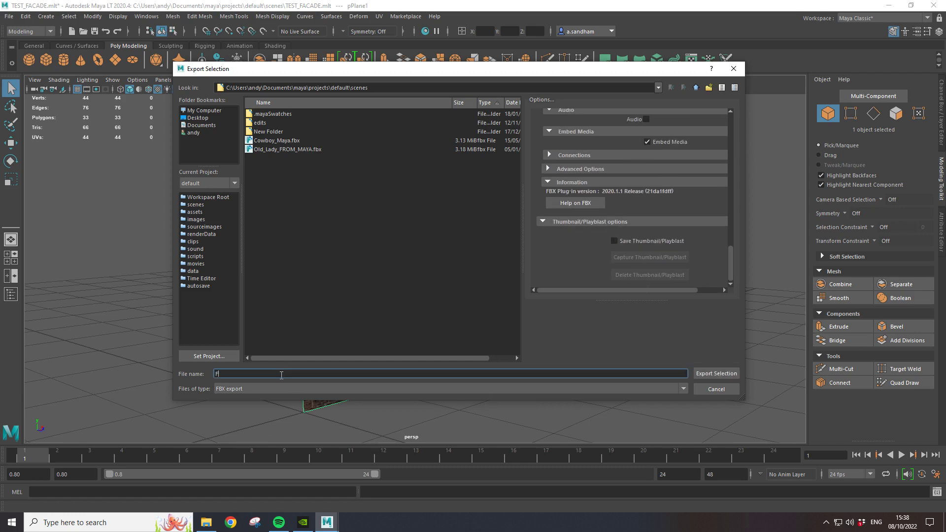
{"action": "type", "text": "ACADE_TEST"}
{"action": "left_click_drag", "start_coordinate": [378, 92], "coordinate": [182, 105]}
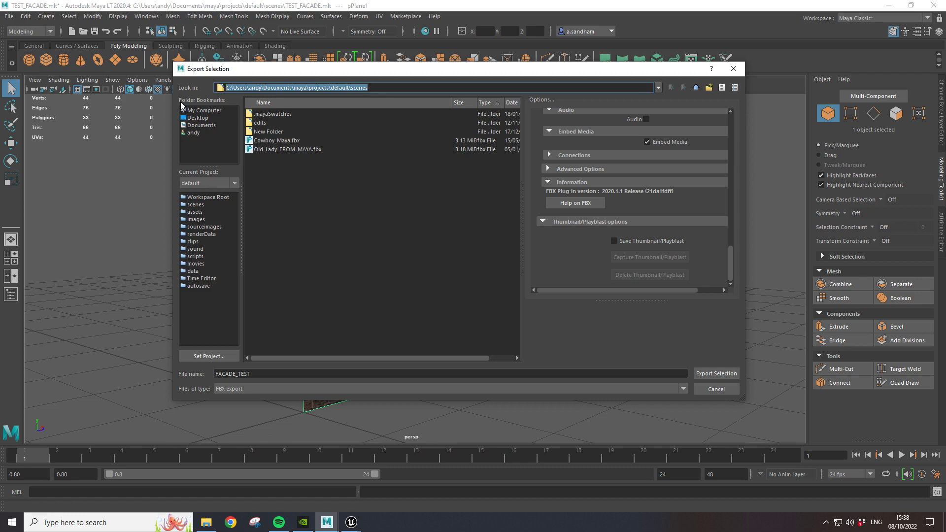
{"action": "left_click", "coordinate": [720, 374]}
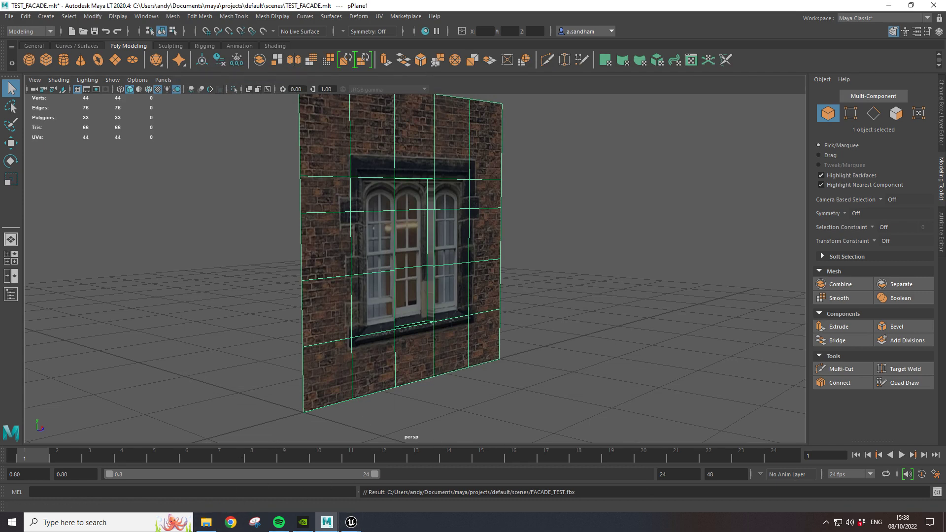
Open File Explorer for the exported FBX and switch to the FACADE_TEST project in Unreal Editor
{"action": "left_click", "coordinate": [206, 522]}
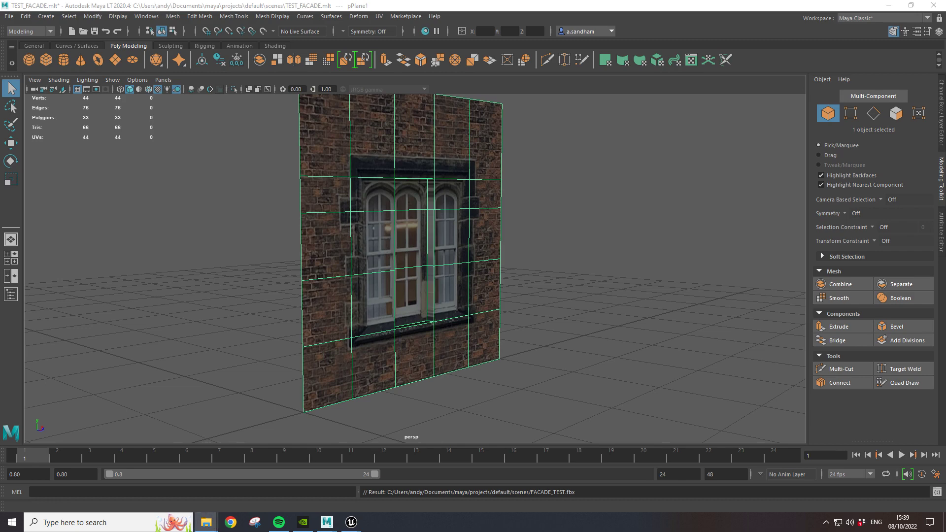
{"action": "left_click_drag", "start_coordinate": [354, 0], "coordinate": [461, 0]}
{"action": "mouse_move", "coordinate": [352, 522]}
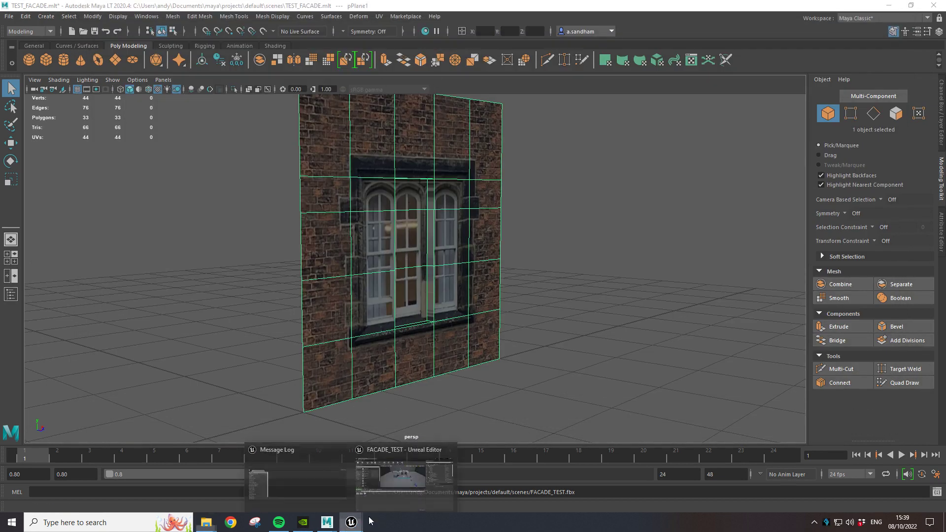
{"action": "left_click", "coordinate": [432, 501]}
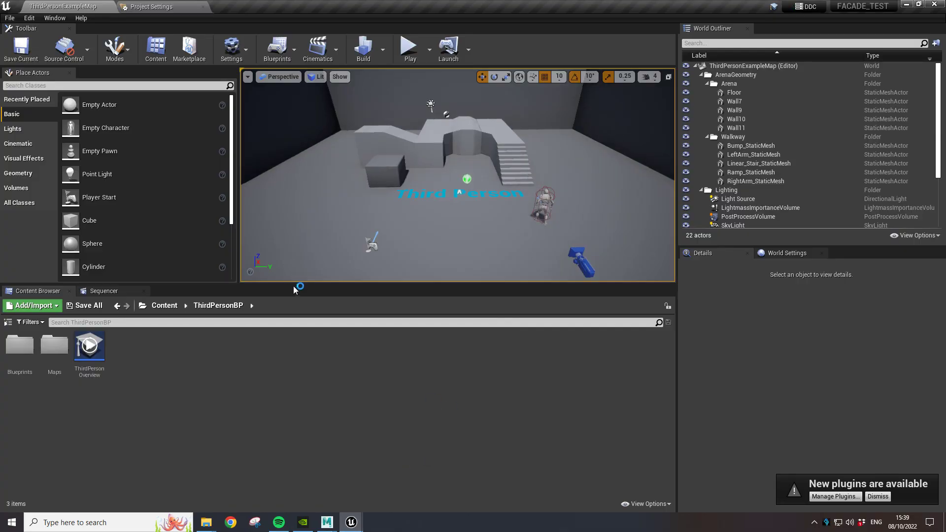
Resize the actor placement, content and outliner areas to give the level viewport more room
{"action": "left_click_drag", "start_coordinate": [293, 284], "coordinate": [302, 369]}
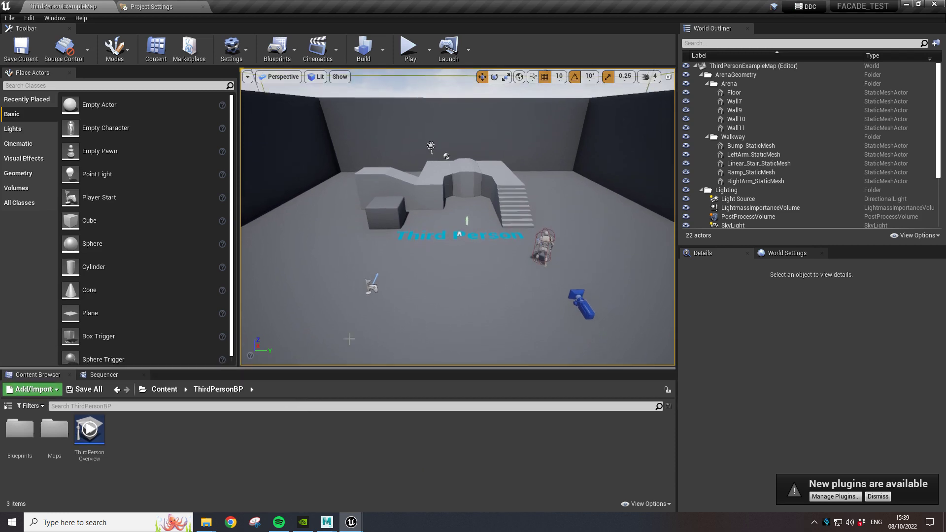
{"action": "left_click_drag", "start_coordinate": [237, 203], "coordinate": [186, 203]}
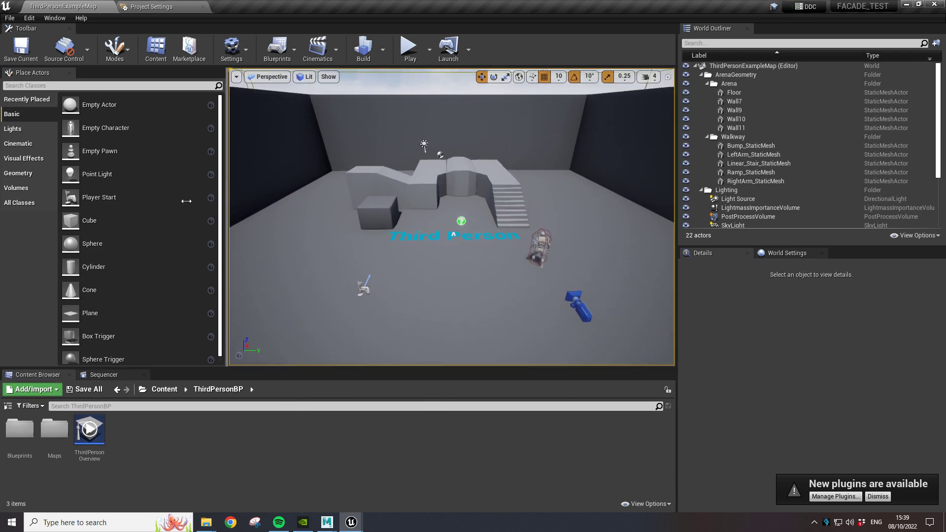
{"action": "left_click_drag", "start_coordinate": [56, 206], "coordinate": [159, 200]}
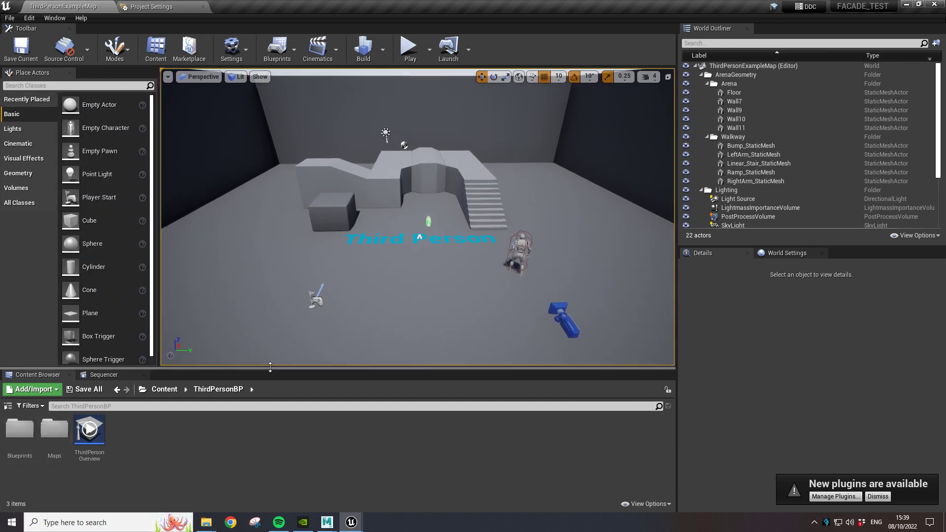
{"action": "left_click_drag", "start_coordinate": [269, 362], "coordinate": [269, 329]}
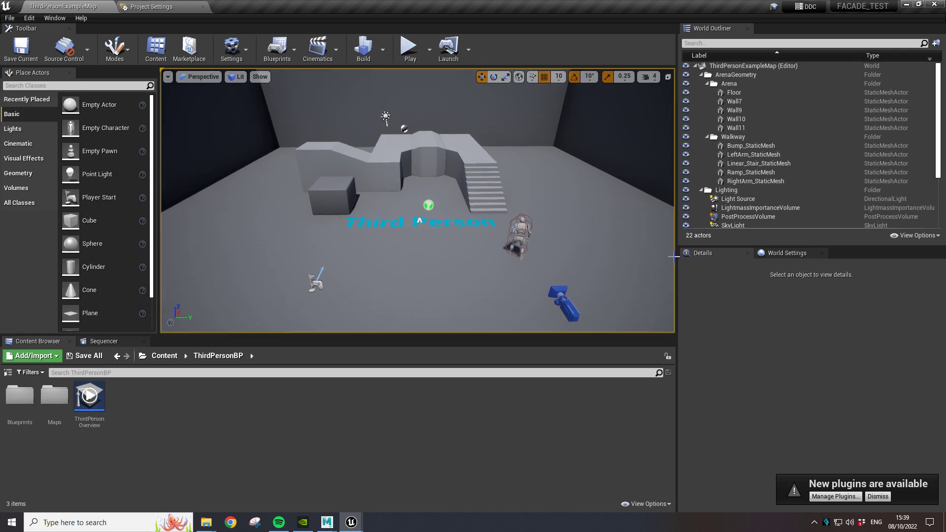
{"action": "left_click_drag", "start_coordinate": [674, 256], "coordinate": [736, 258]}
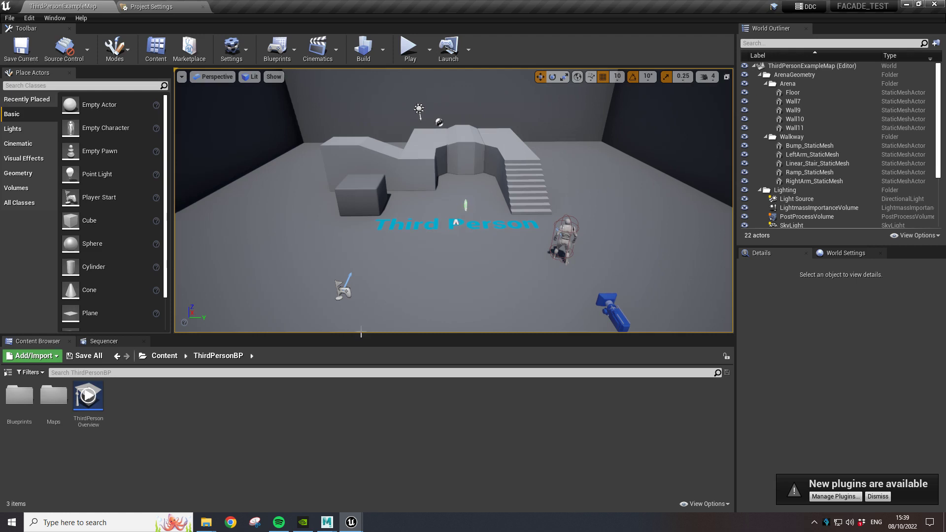
{"action": "left_click_drag", "start_coordinate": [361, 333], "coordinate": [361, 344]}
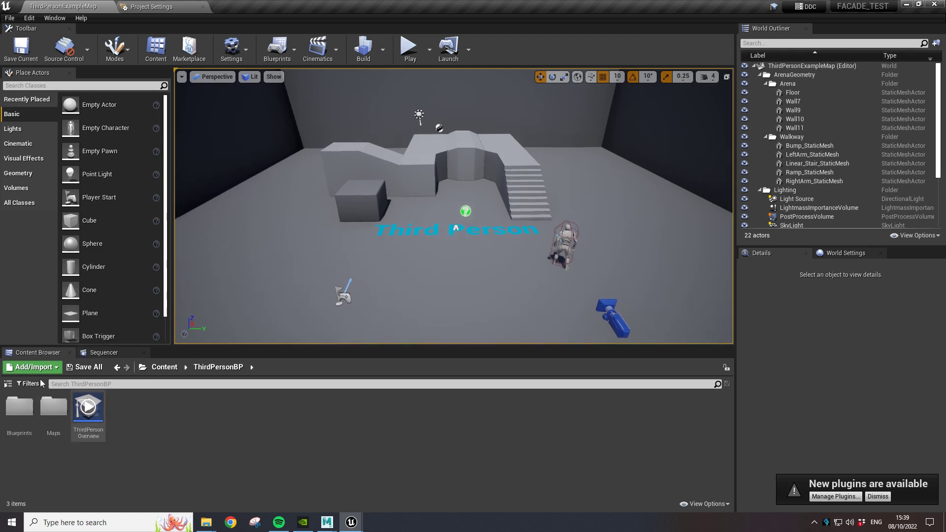
Show the project's folder tree and create a folder in the Content root named with the author's first name
{"action": "left_click", "coordinate": [8, 383]}
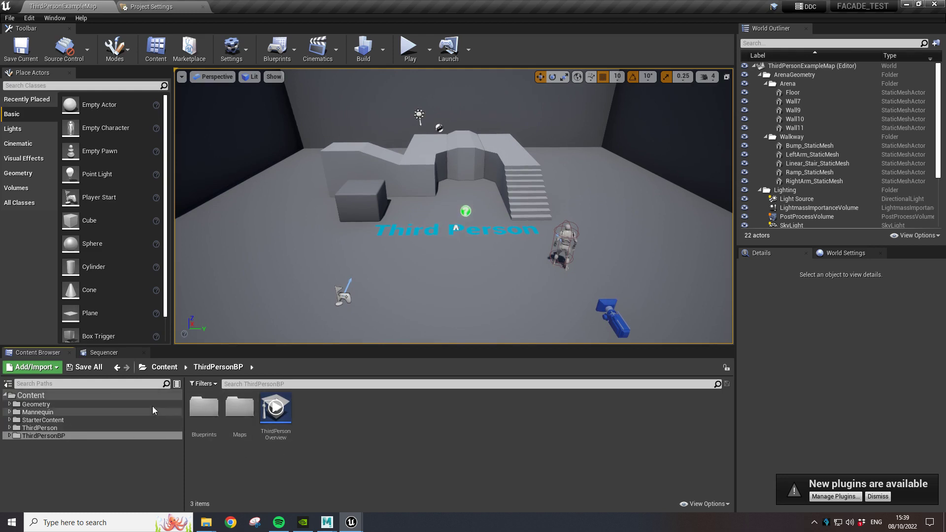
{"action": "left_click", "coordinate": [36, 404]}
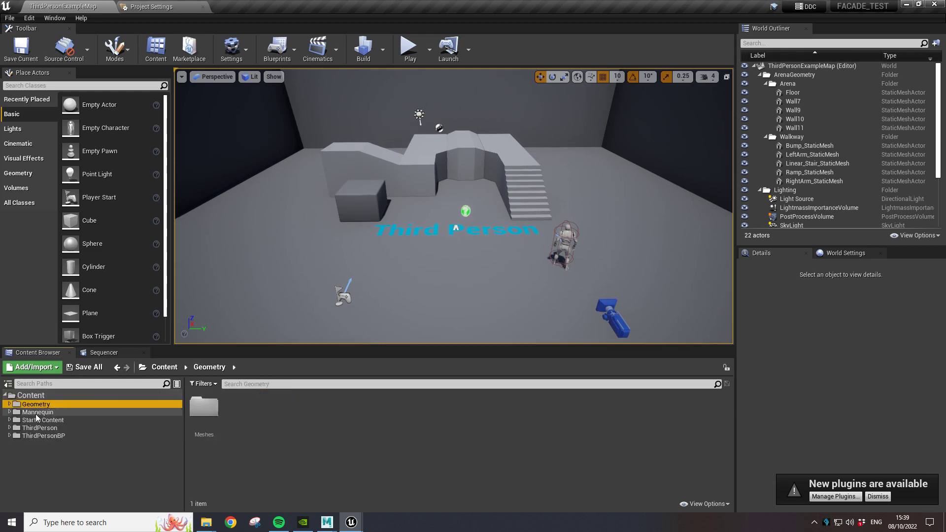
{"action": "left_click", "coordinate": [51, 397]}
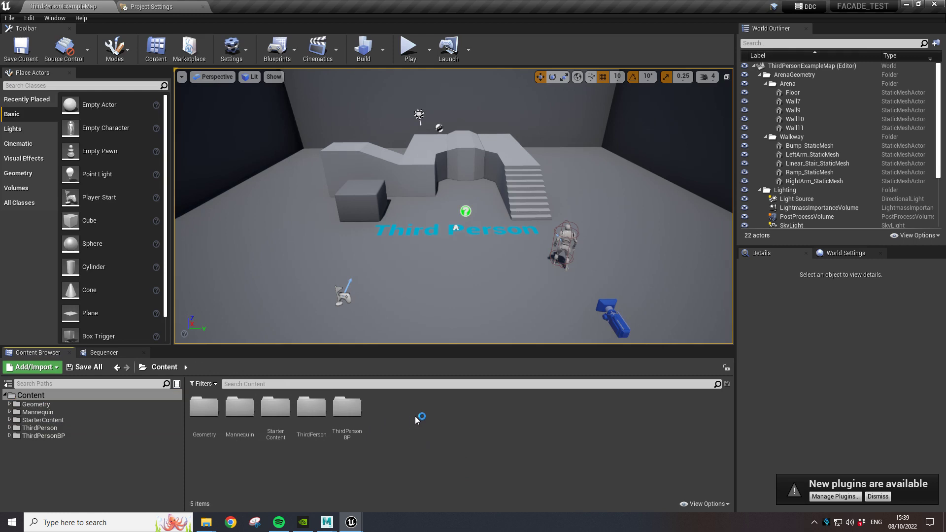
{"action": "right_click", "coordinate": [397, 418]}
{"action": "left_click", "coordinate": [430, 123]}
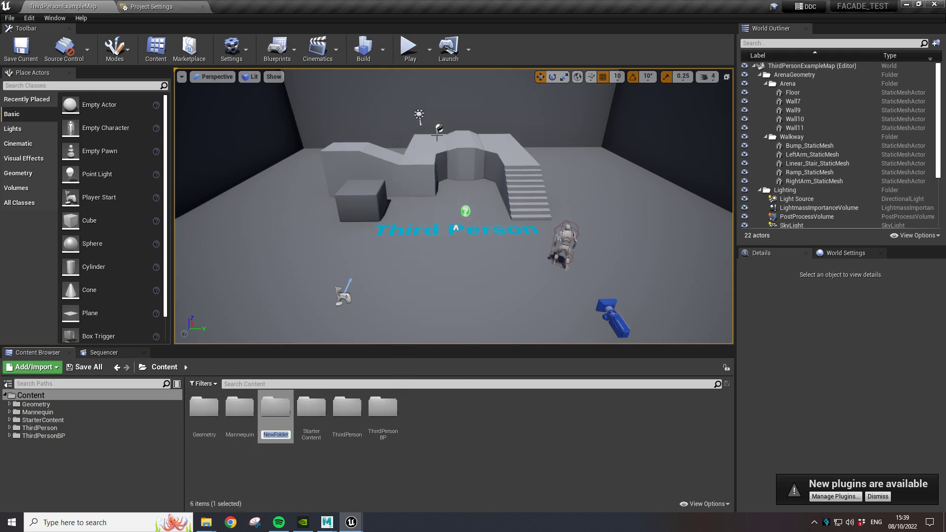
{"action": "type", "text": "ANDY"}
{"action": "key", "text": "Return"}
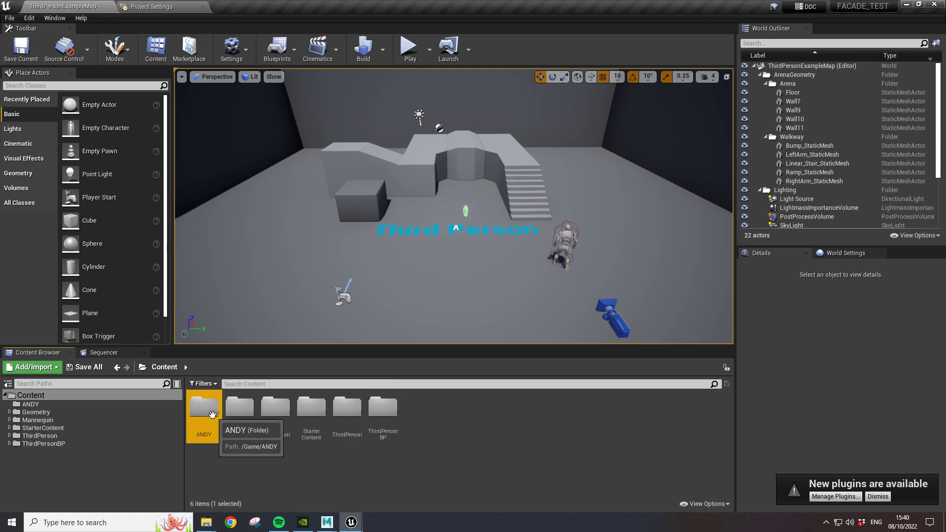
Open the new personal folder and create a subfolder named STATIC_MESH inside it
{"action": "double_click", "coordinate": [212, 413]}
{"action": "right_click", "coordinate": [329, 447]}
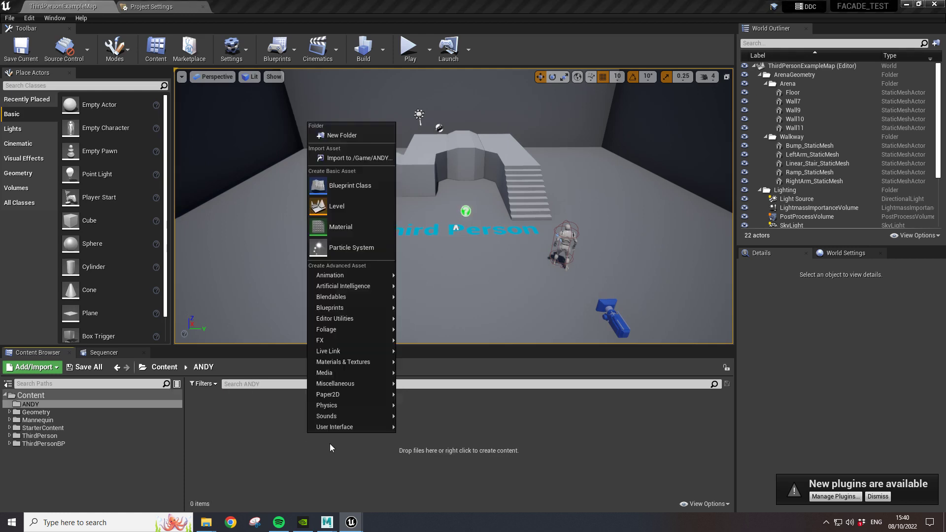
{"action": "left_click", "coordinate": [340, 135]}
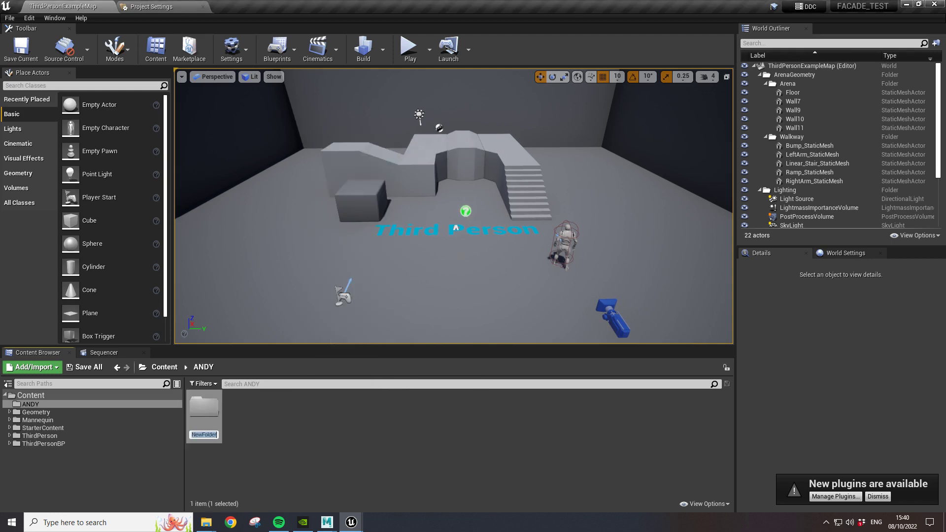
{"action": "key", "text": "BackSpace"}
{"action": "type", "text": "M"}
{"action": "key", "text": "BackSpace"}
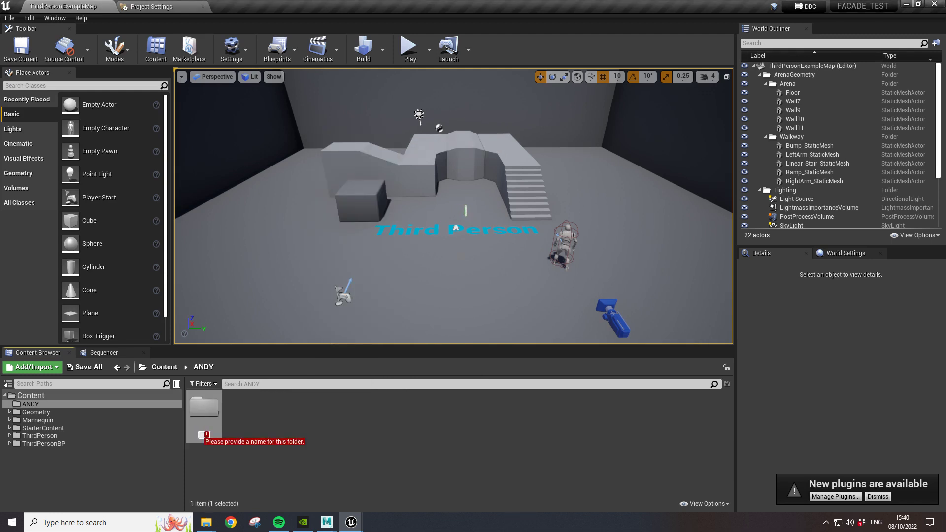
{"action": "type", "text": "STAT"}
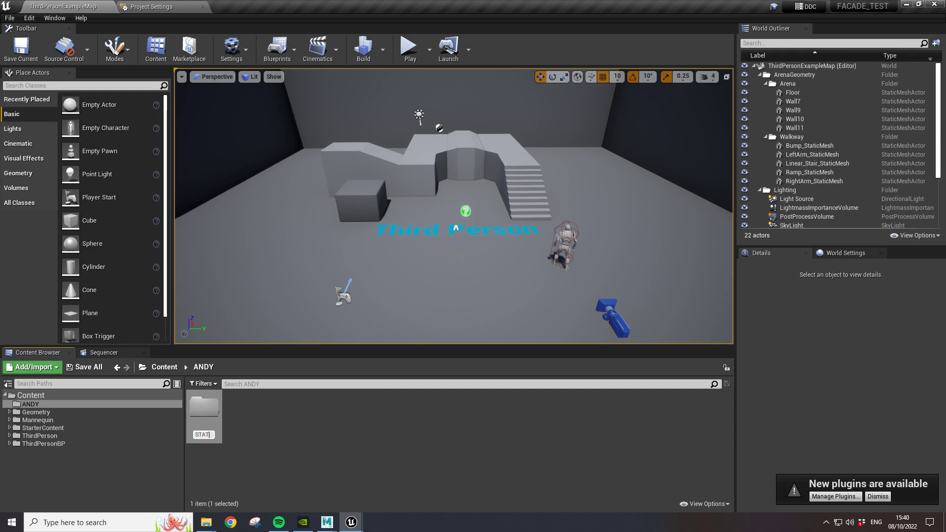
{"action": "type", "text": "IC_ME"}
{"action": "type", "text": "SH"}
{"action": "key", "text": "Return"}
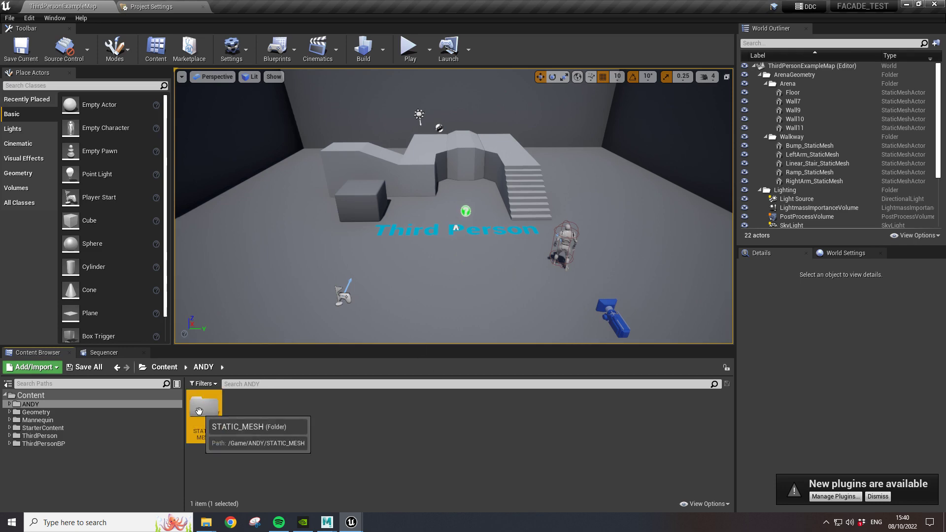
Import FACADE_TEST.fbx from File Explorer into the STATIC_MESH folder as a static mesh with Create New Materials, using Import All
{"action": "double_click", "coordinate": [203, 410]}
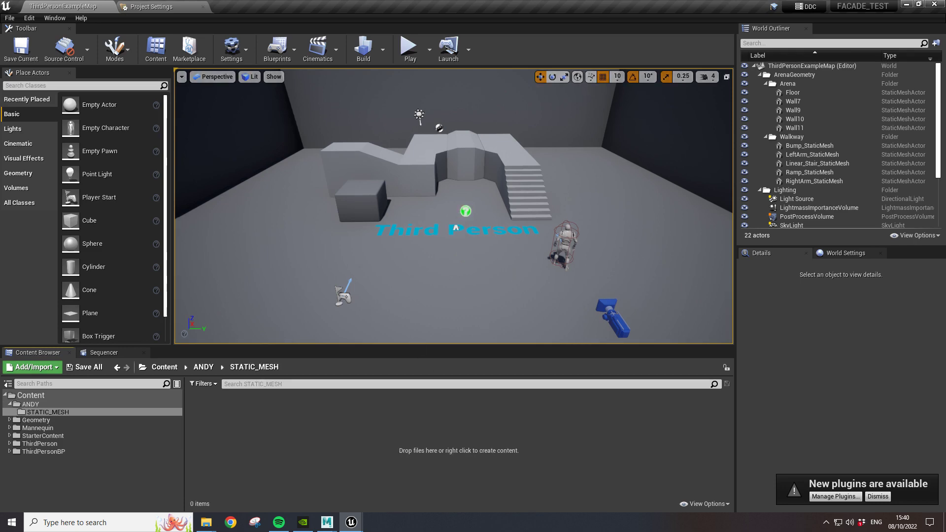
{"action": "left_click_drag", "start_coordinate": [512, 0], "coordinate": [518, 0]}
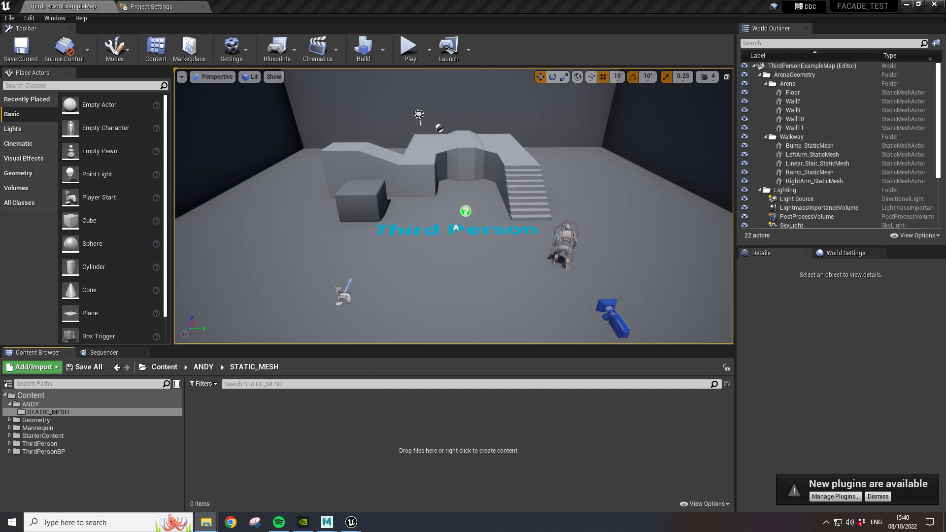
{"action": "left_click_drag", "start_coordinate": [404, 0], "coordinate": [443, 0]}
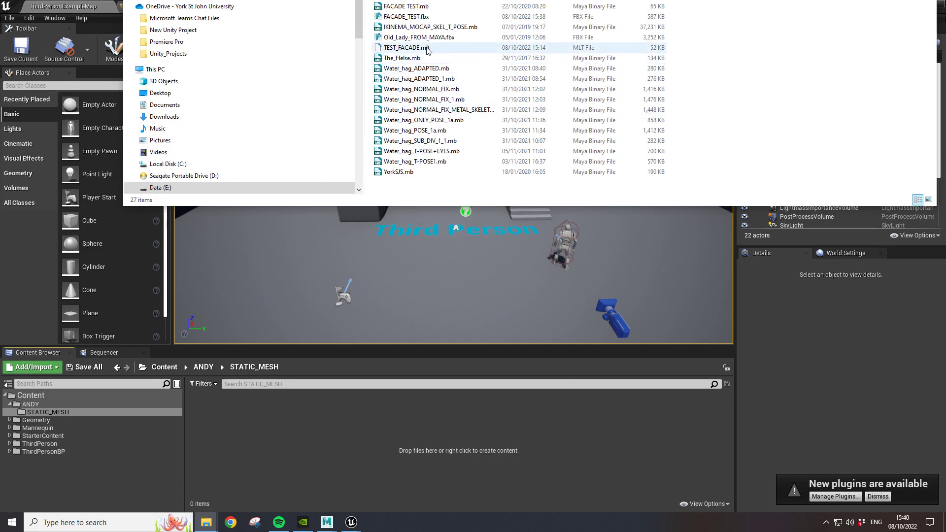
{"action": "left_click_drag", "start_coordinate": [424, 17], "coordinate": [306, 426]}
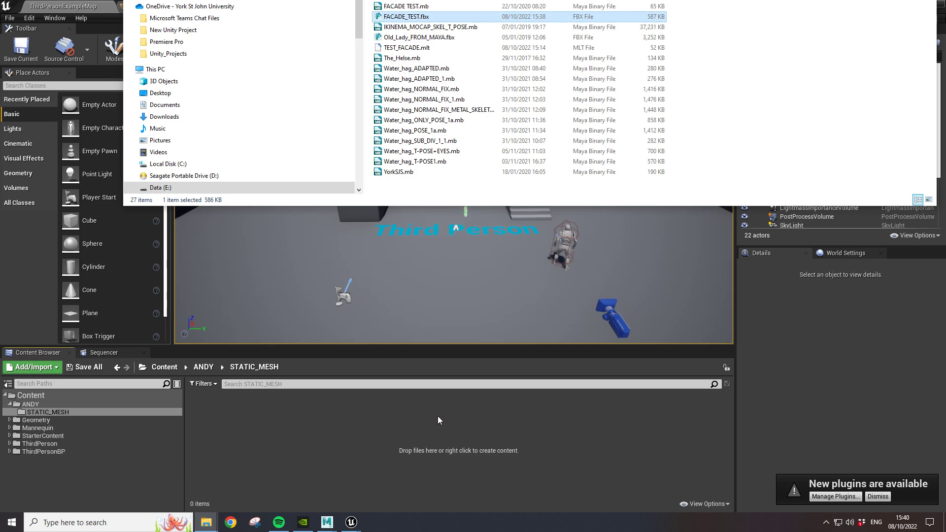
{"action": "left_click_drag", "start_coordinate": [438, 417], "coordinate": [437, 417]}
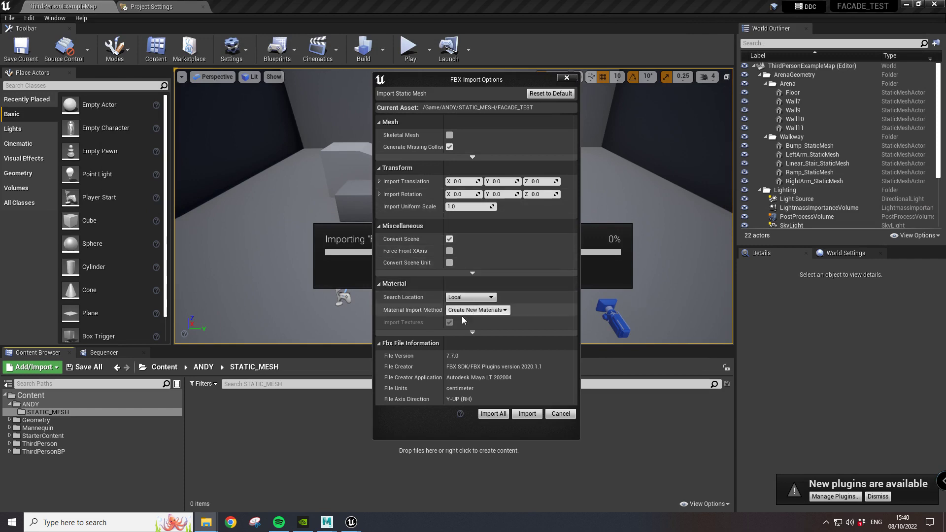
{"action": "left_click", "coordinate": [493, 413]}
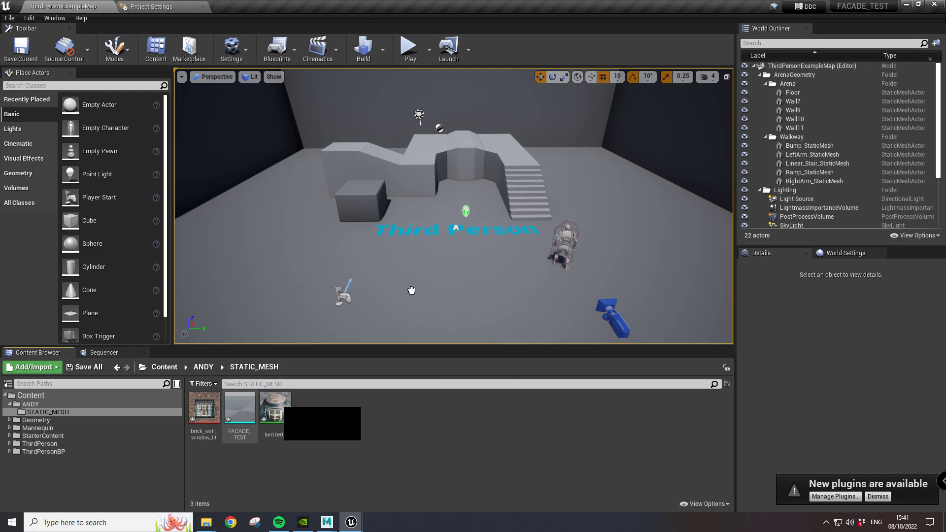
Place the imported FACADE_TEST mesh in the level near the Third Person floor text
{"action": "left_click_drag", "start_coordinate": [419, 269], "coordinate": [438, 280]}
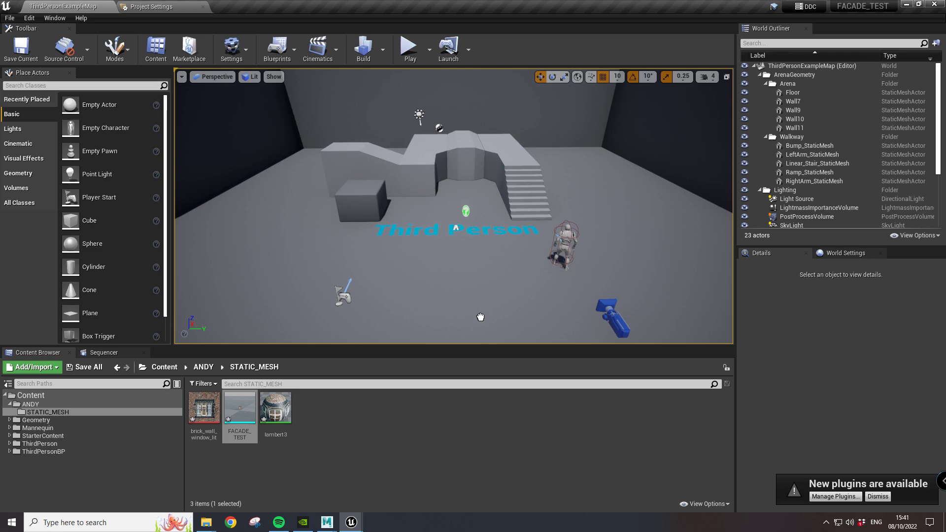
Try raising the selected floor to about Z 300 and undo the move
{"action": "left_click", "coordinate": [456, 228]}
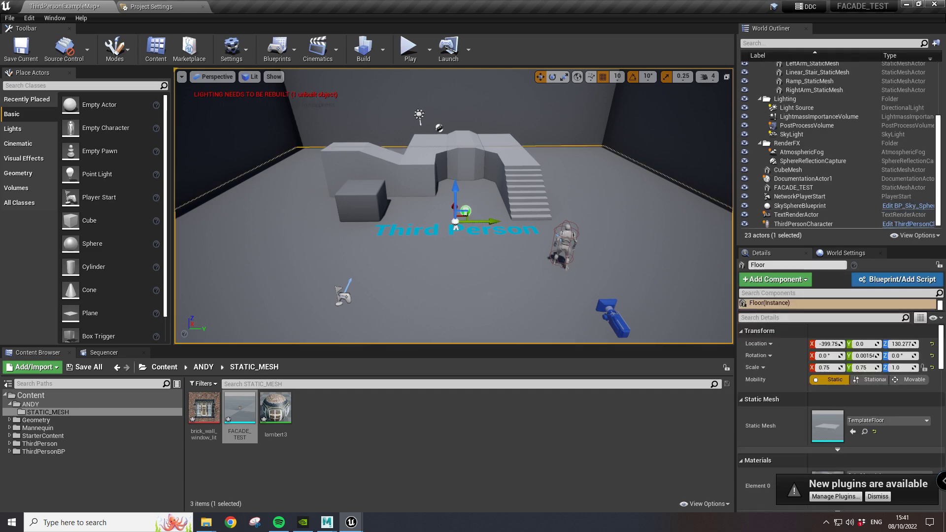
{"action": "left_click_drag", "start_coordinate": [455, 227], "coordinate": [376, 338], "text": "alt"}
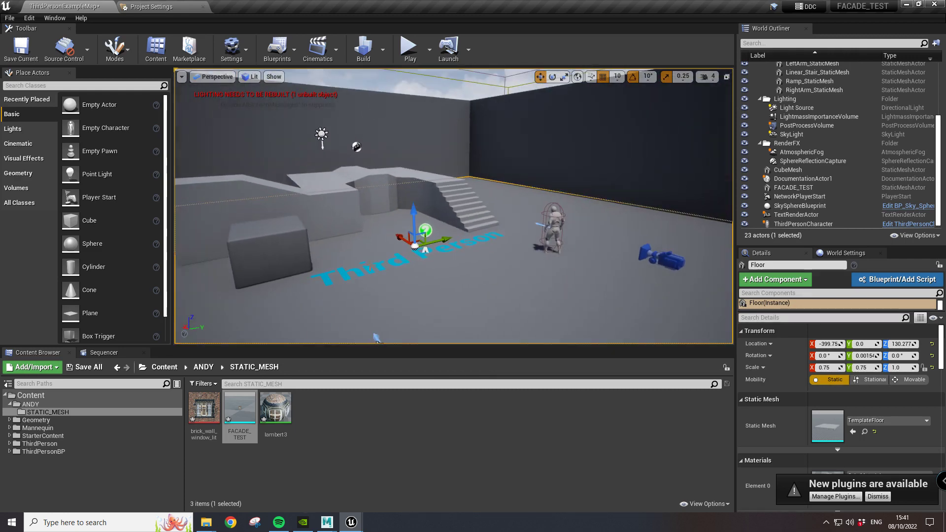
{"action": "left_click_drag", "start_coordinate": [413, 219], "coordinate": [411, 165]}
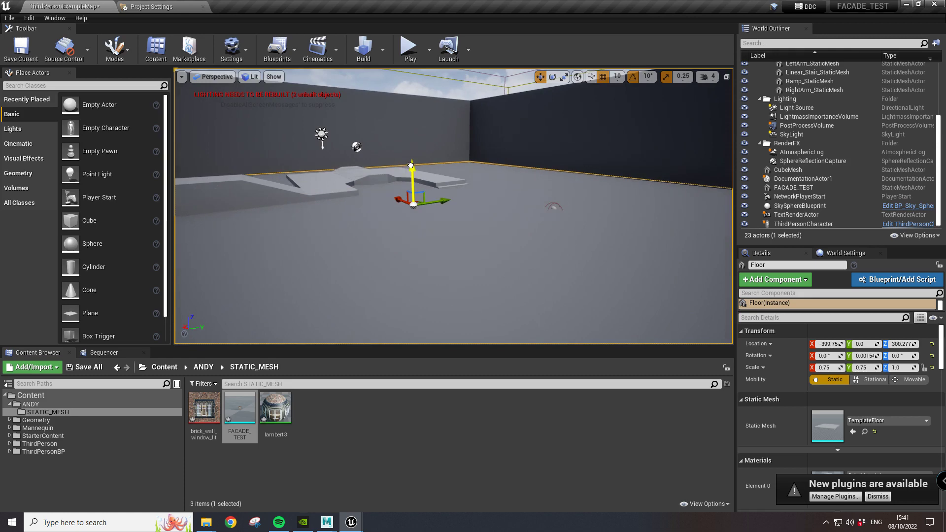
{"action": "key", "text": "ctrl+z"}
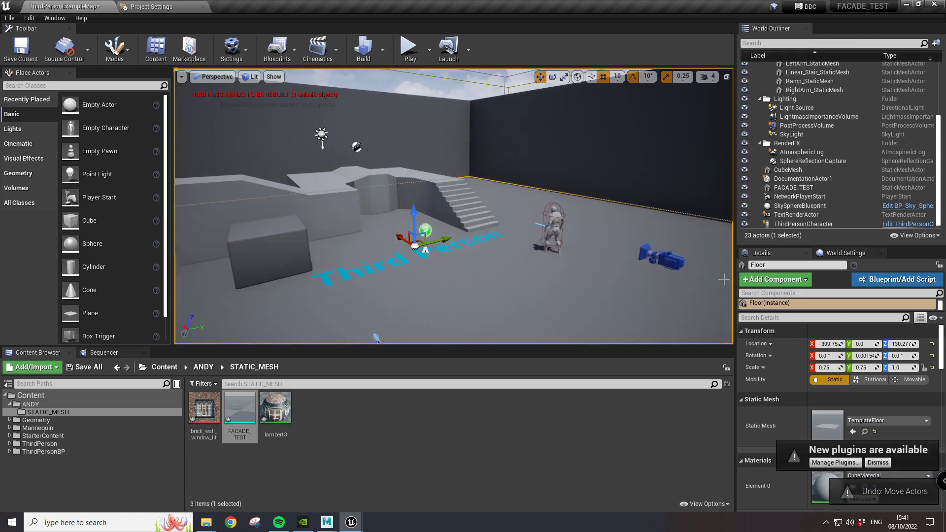
Place a second FACADE_TEST instance in the level at about X -690, Y -80, Z 200
{"action": "left_click_drag", "start_coordinate": [239, 419], "coordinate": [461, 224]}
Switch to Maya LT and move the window facade plane along X to about 6.67
{"action": "mouse_move", "coordinate": [327, 523]}
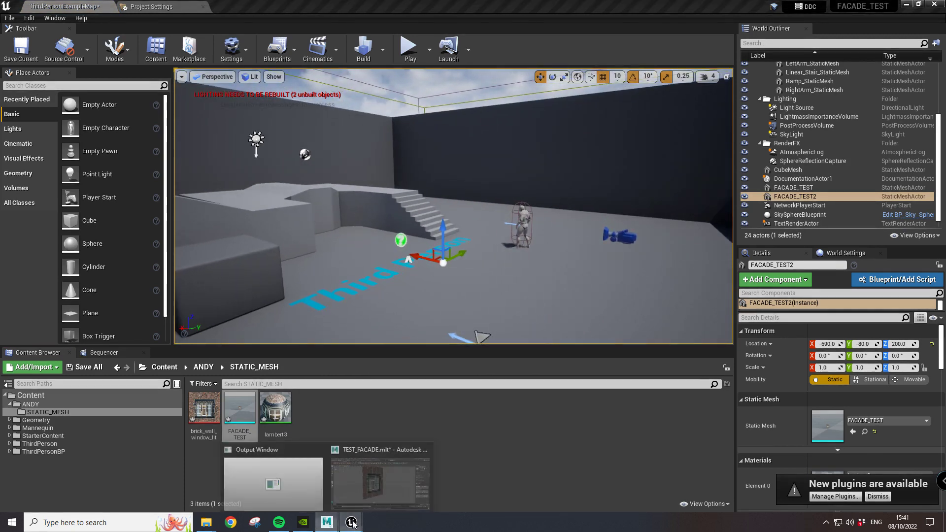
{"action": "left_click", "coordinate": [387, 478]}
{"action": "left_click_drag", "start_coordinate": [460, 421], "coordinate": [356, 341], "text": "alt"}
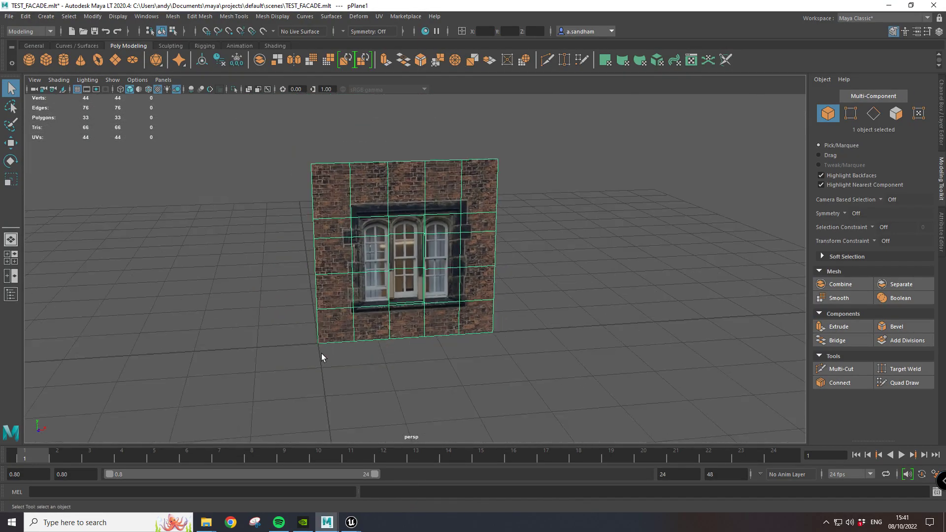
{"action": "key", "text": "w"}
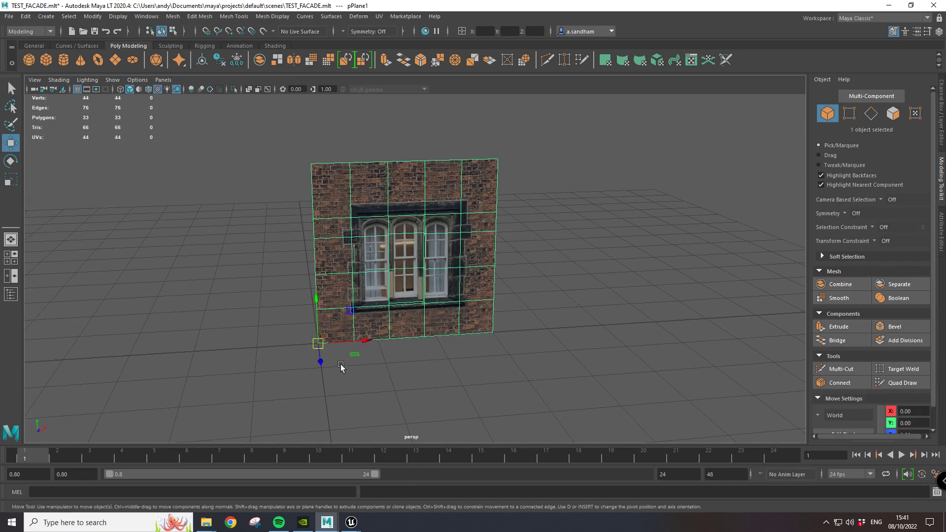
{"action": "left_click_drag", "start_coordinate": [320, 363], "coordinate": [338, 343], "text": "alt"}
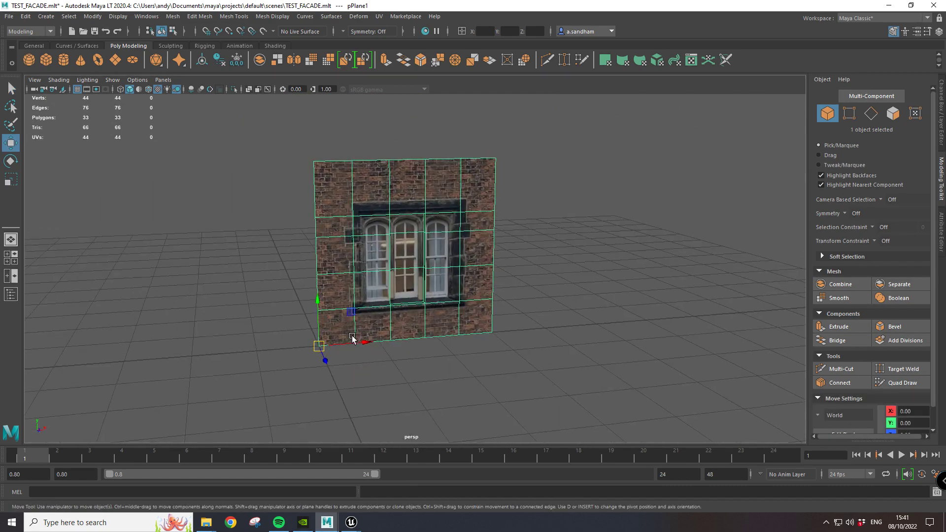
{"action": "left_click", "coordinate": [351, 340]}
{"action": "middle_click_drag", "start_coordinate": [421, 322], "coordinate": [418, 334]}
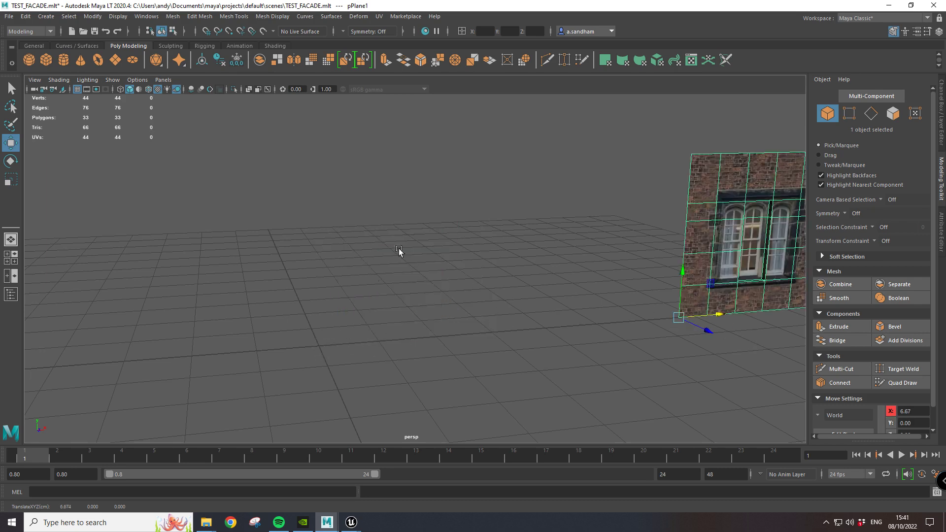
Switch back to Unreal Editor and dismiss the notification about new plugins
{"action": "key", "text": "super+7"}
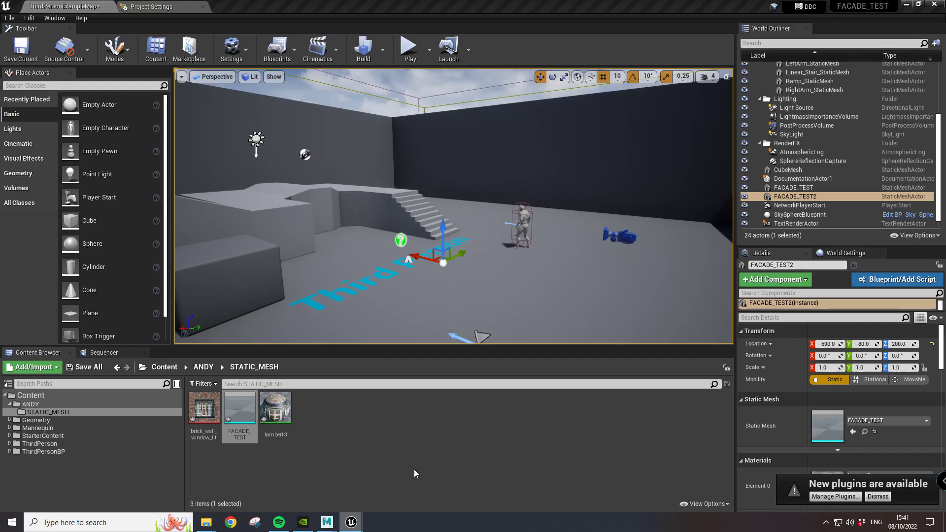
{"action": "left_click_drag", "start_coordinate": [670, 318], "coordinate": [593, 316], "text": "alt"}
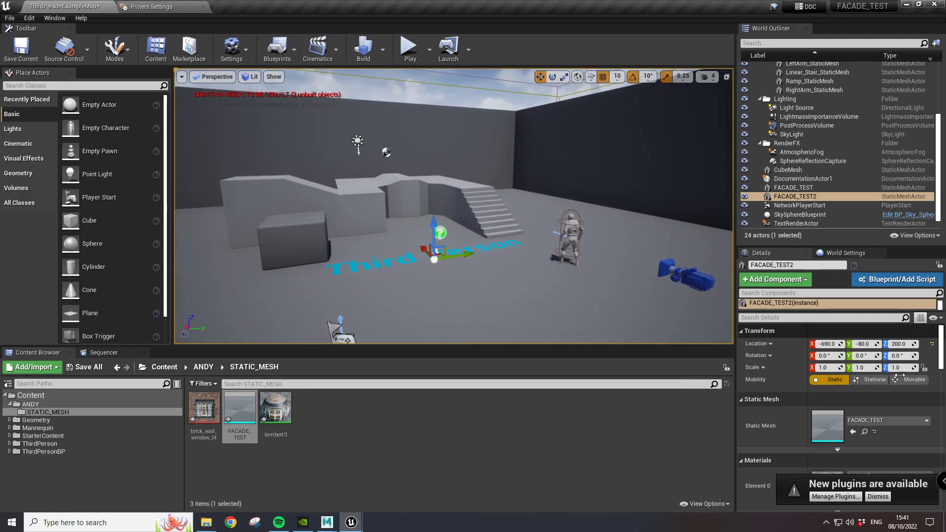
{"action": "left_click", "coordinate": [878, 497]}
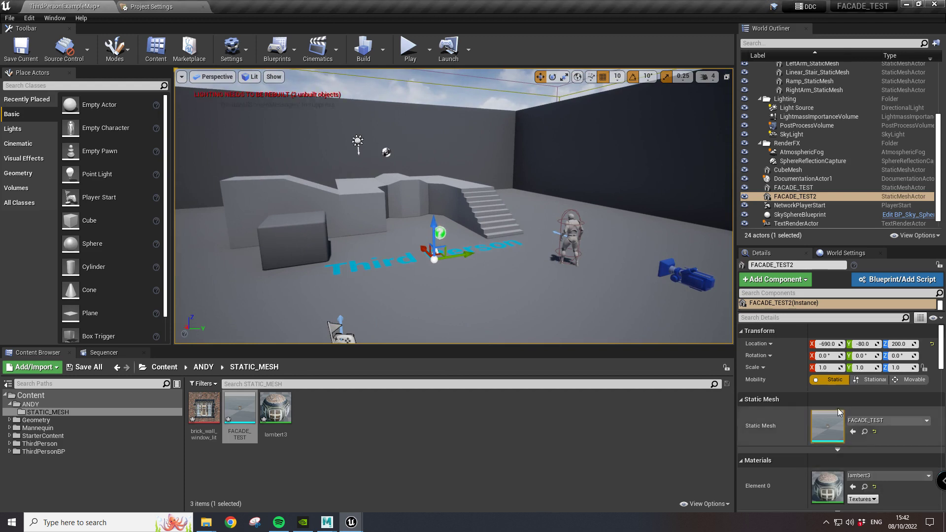
Set the scale of FACADE_TEST2 to 200 on all three axes
{"action": "left_click", "coordinate": [824, 367]}
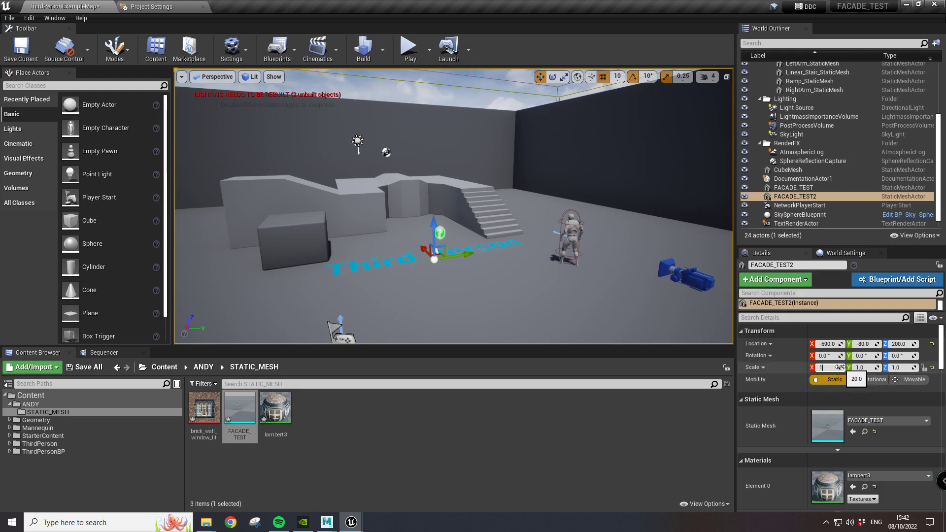
{"action": "key", "text": "Return"}
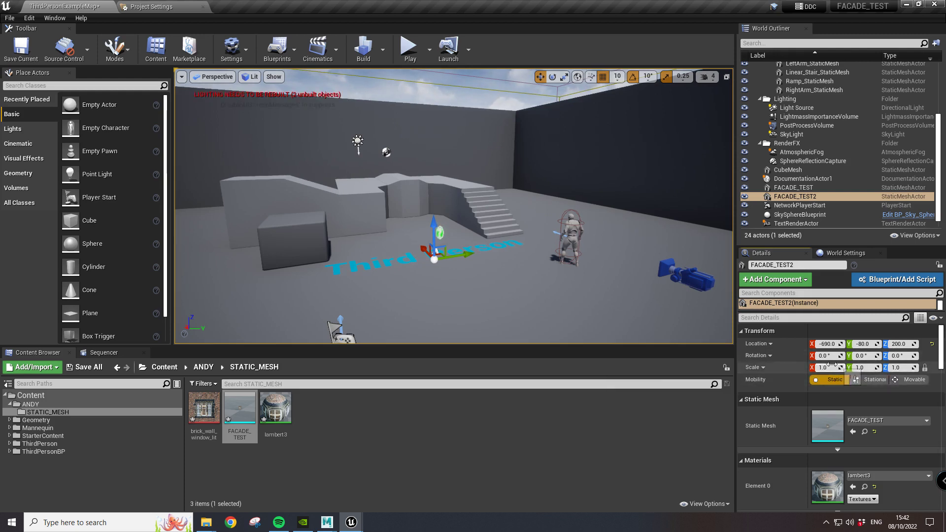
{"action": "left_click", "coordinate": [830, 367]}
{"action": "type", "text": "200"}
{"action": "key", "text": "Return"}
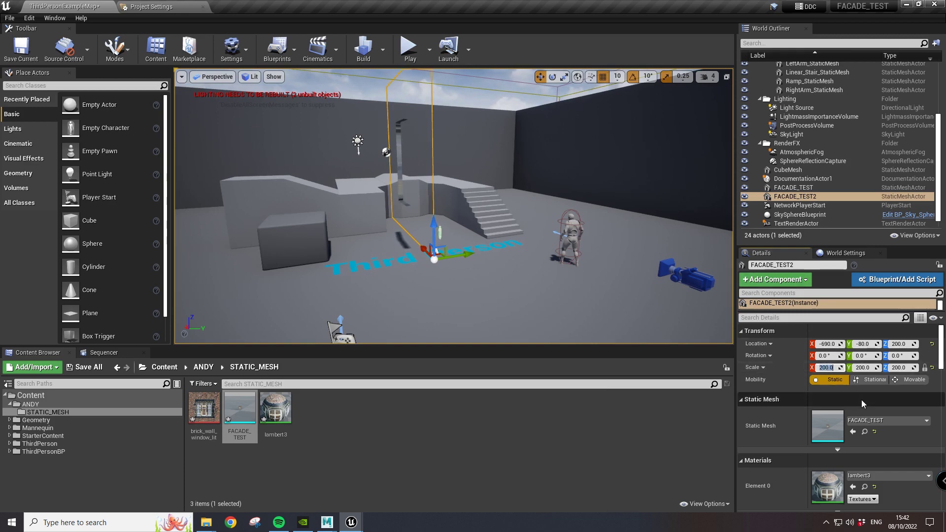
Rotate FACADE_TEST2 by 90° around the Z axis
{"action": "left_click_drag", "start_coordinate": [606, 246], "coordinate": [463, 251], "text": "alt"}
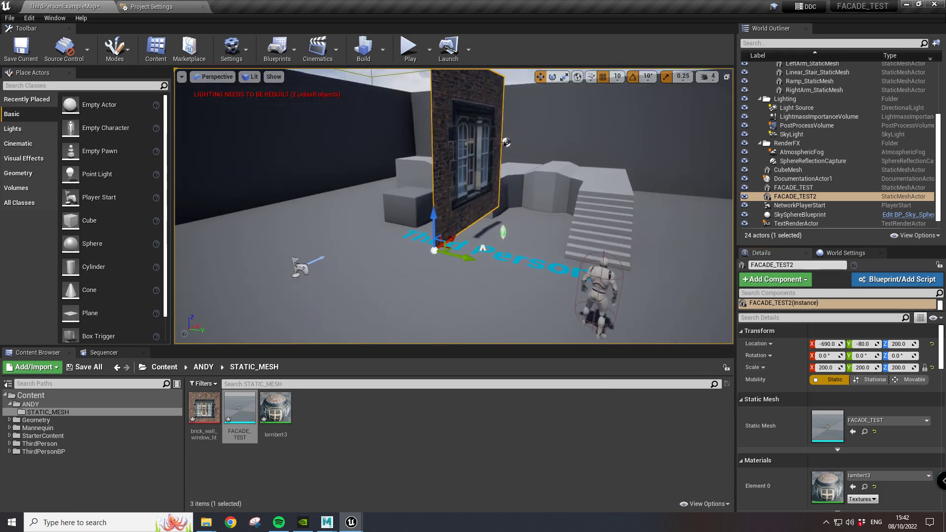
{"action": "key", "text": "e"}
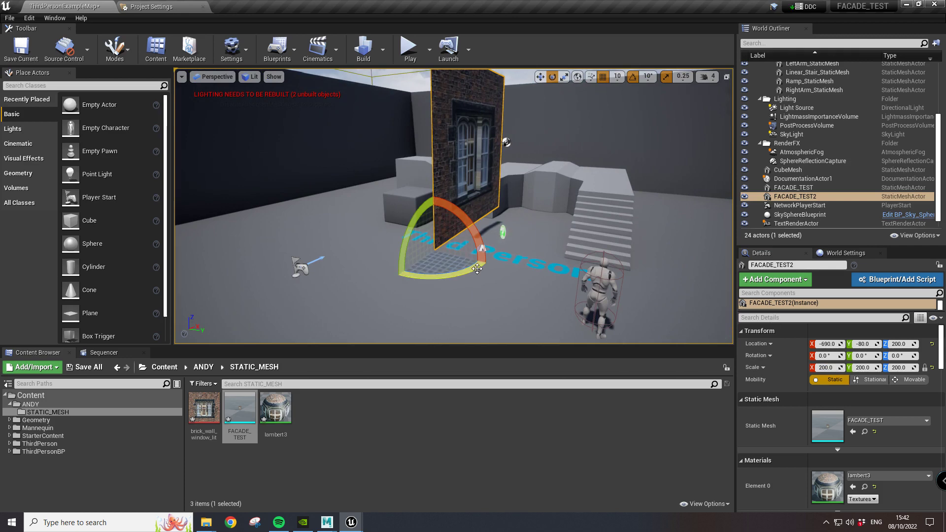
{"action": "left_click_drag", "start_coordinate": [434, 276], "coordinate": [366, 274]}
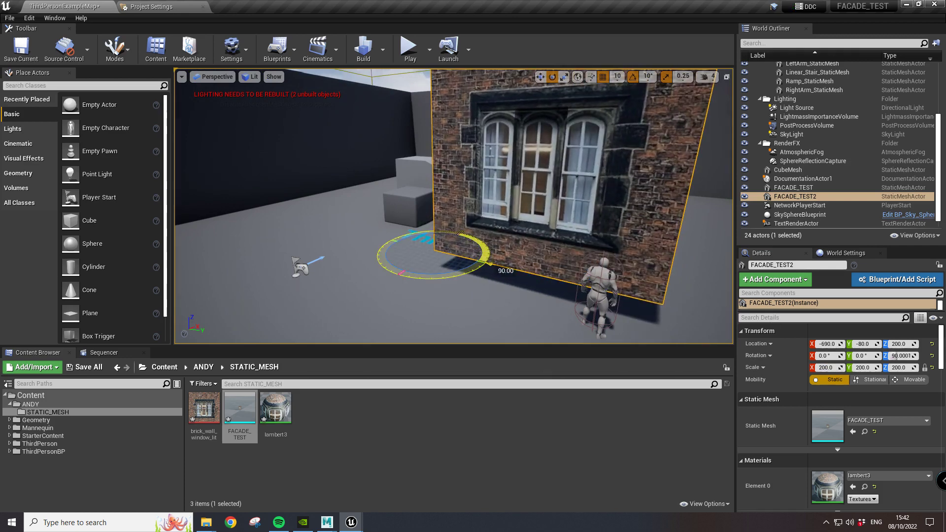
Set the scale of FACADE_TEST2 to 100 on all three axes
{"action": "left_click", "coordinate": [826, 367]}
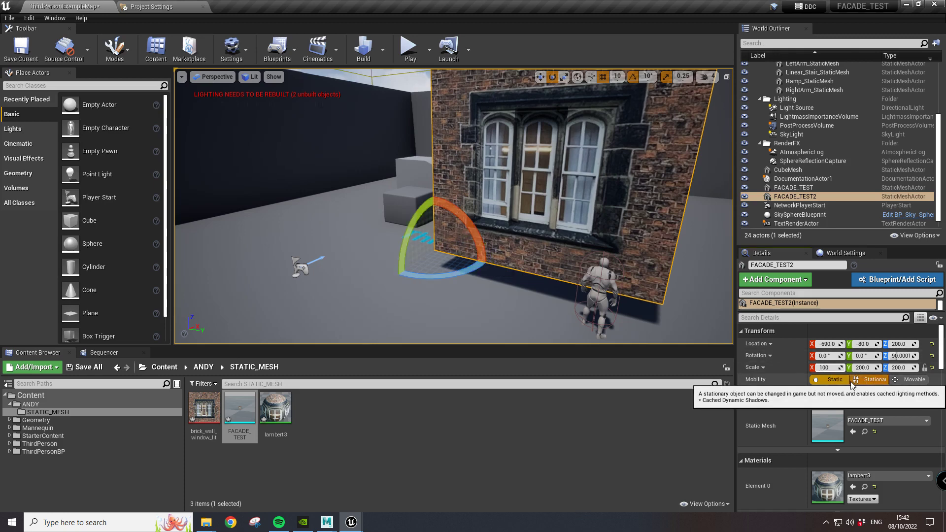
{"action": "type", "text": "100"}
{"action": "key", "text": "Return"}
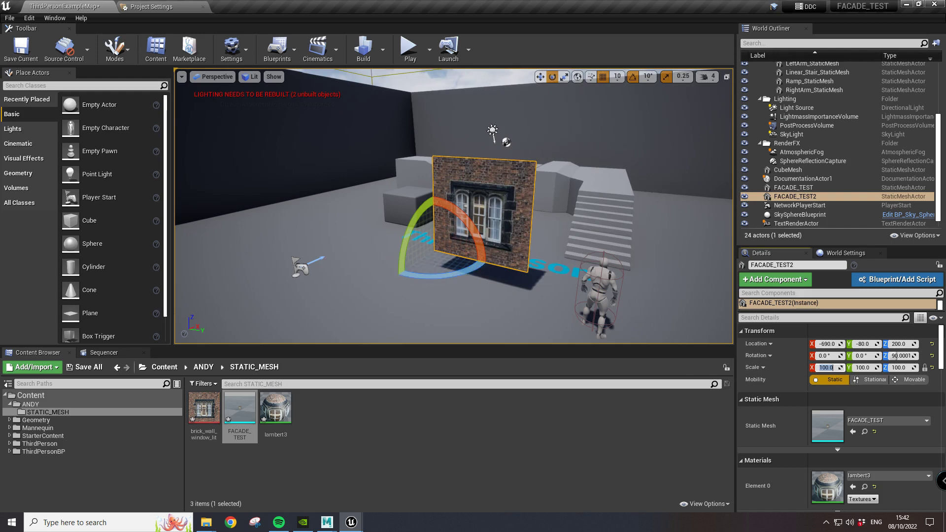
Rotate FACADE_TEST2 back to 0° around Z, move it to about X -1000, Y -650, and drop it onto the floor
{"action": "left_click_drag", "start_coordinate": [466, 267], "coordinate": [270, 240]}
{"action": "key", "text": "w"}
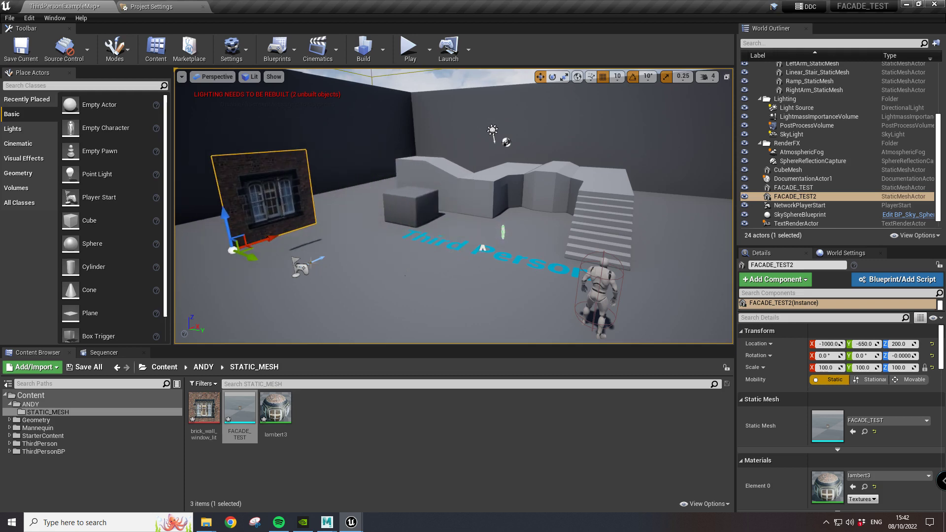
{"action": "key", "text": "End"}
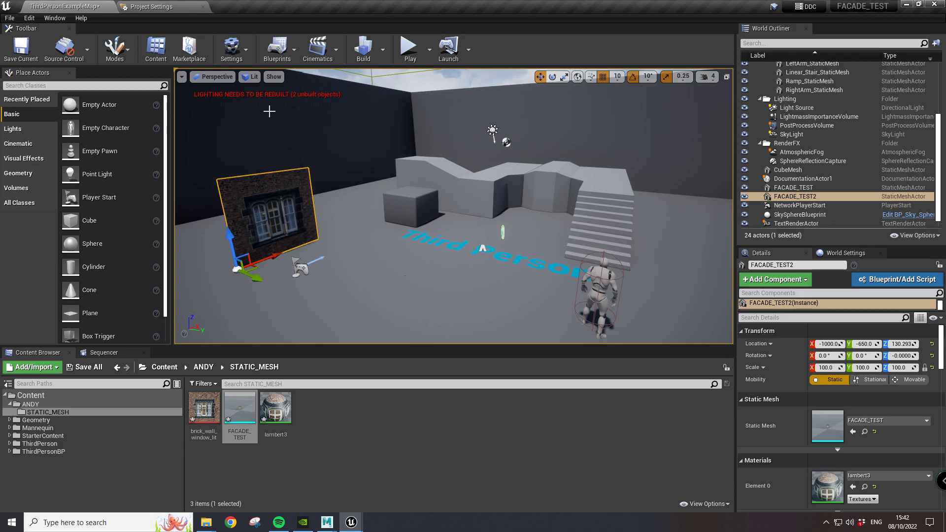
Play the level, run the character up to the window facade to check its size, and end the play session
{"action": "mouse_move", "coordinate": [670, 205]}
{"action": "right_mouse_down"}
{"action": "mouse_move", "coordinate": [627, 193]}
{"action": "mouse_move", "coordinate": [663, 197]}
{"action": "right_mouse_up"}
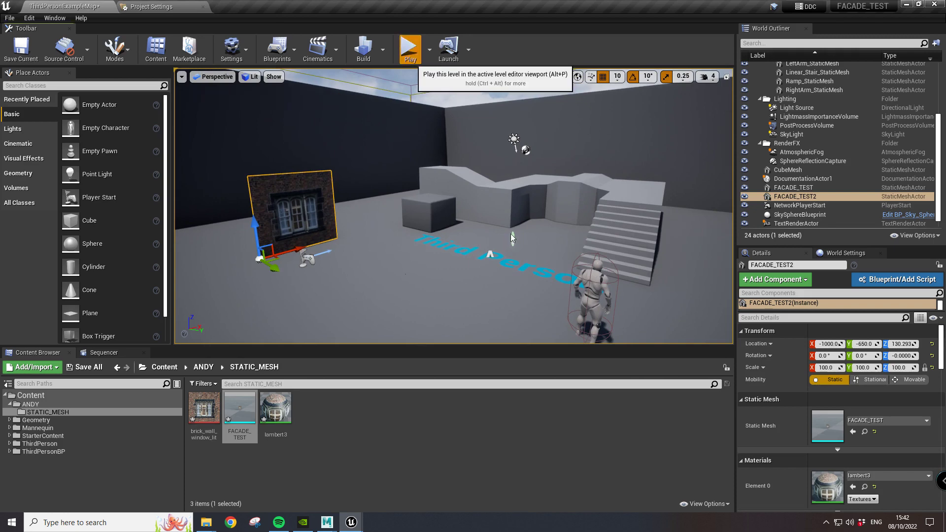
{"action": "key", "text": "alt+p"}
{"action": "key", "text": "w"}
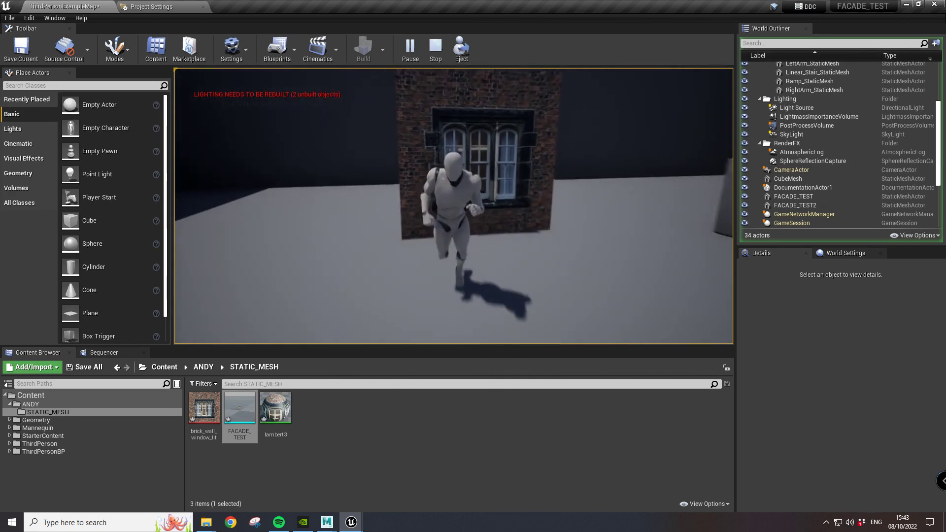
{"action": "key", "text": "Escape"}
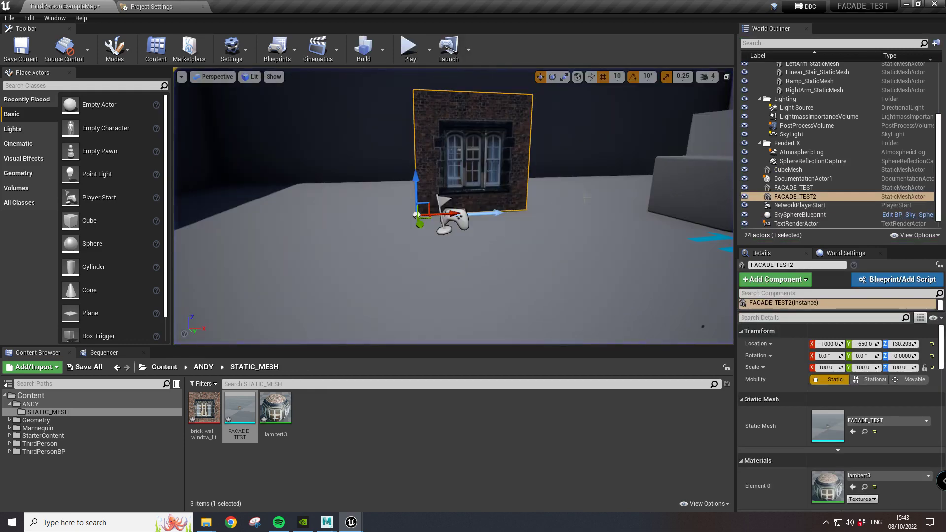
Move FACADE_TEST2 along the X axis to about -1190
{"action": "right_click_drag", "start_coordinate": [536, 183], "coordinate": [535, 183]}
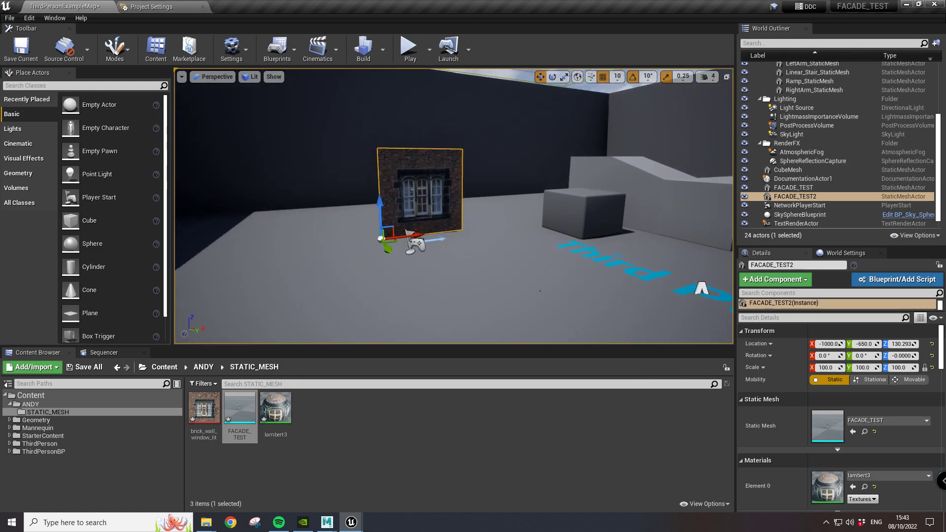
{"action": "left_click_drag", "start_coordinate": [414, 234], "coordinate": [350, 240]}
Duplicate FACADE_TEST2 and move the copy along X to about -850, beside the original
{"action": "left_click", "coordinate": [810, 199]}
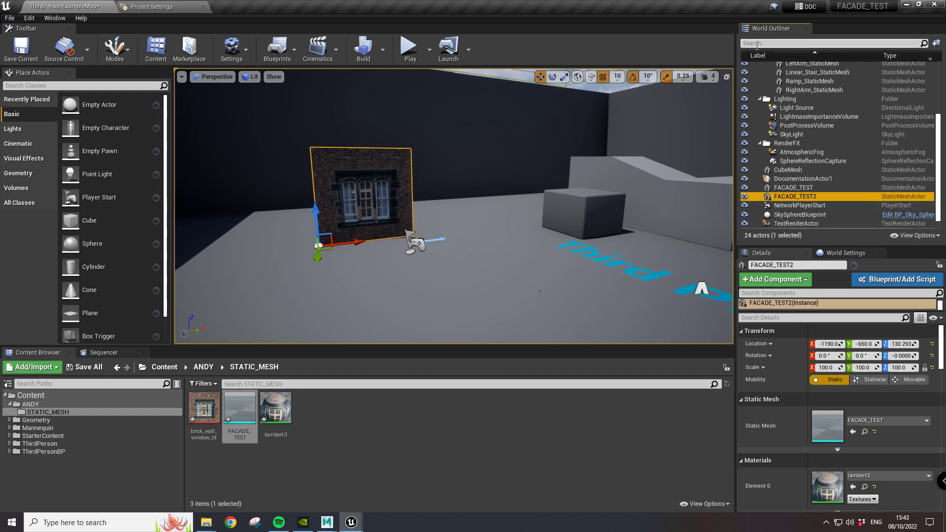
{"action": "key", "text": "ctrl+w"}
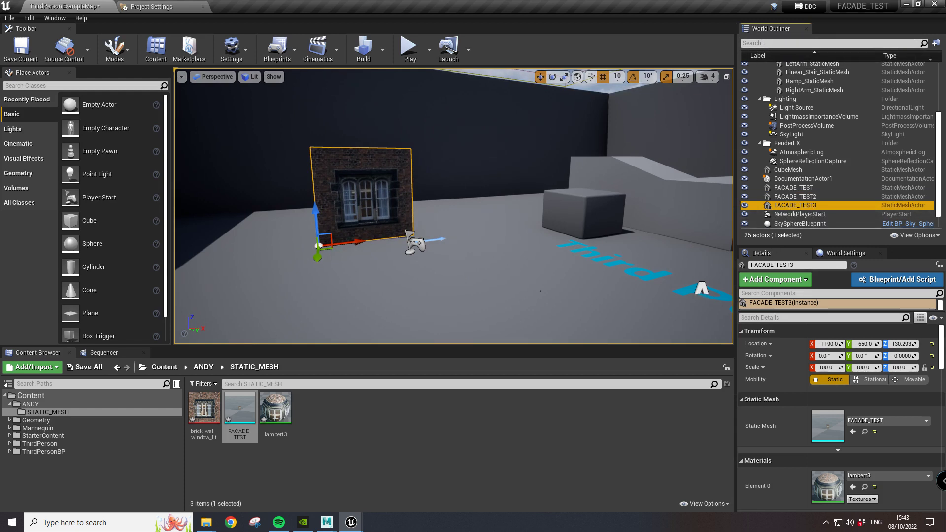
{"action": "left_click_drag", "start_coordinate": [356, 246], "coordinate": [454, 232]}
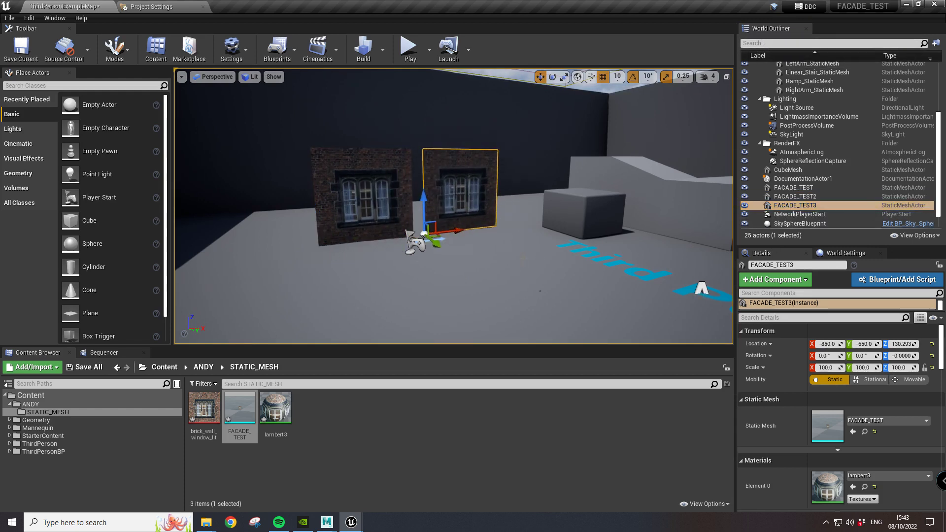
Try to move FACADE_TEST3 freely towards the first facade and undo the move
{"action": "key", "text": "w"}
{"action": "mouse_move", "coordinate": [513, 242]}
{"action": "right_mouse_down"}
{"action": "mouse_move", "coordinate": [498, 243]}
{"action": "mouse_move", "coordinate": [512, 242]}
{"action": "right_mouse_up"}
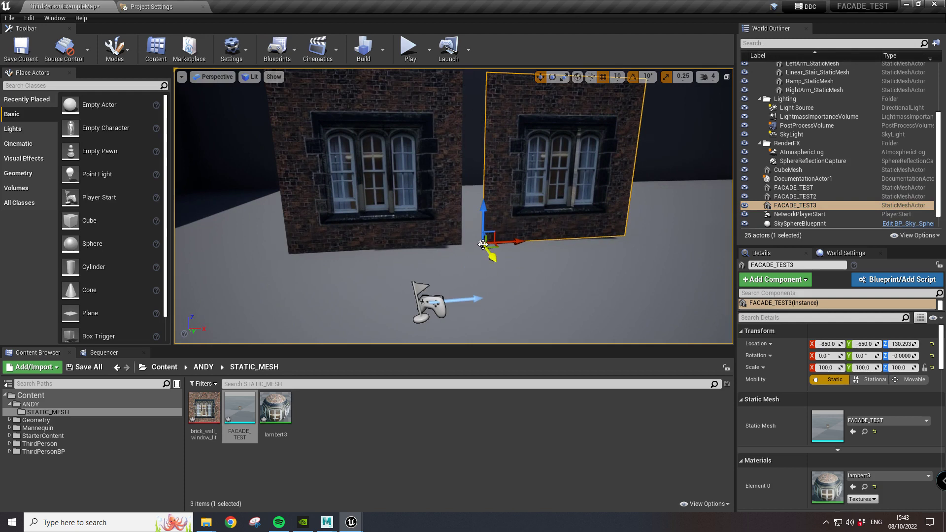
{"action": "left_click_drag", "start_coordinate": [483, 243], "coordinate": [475, 244]}
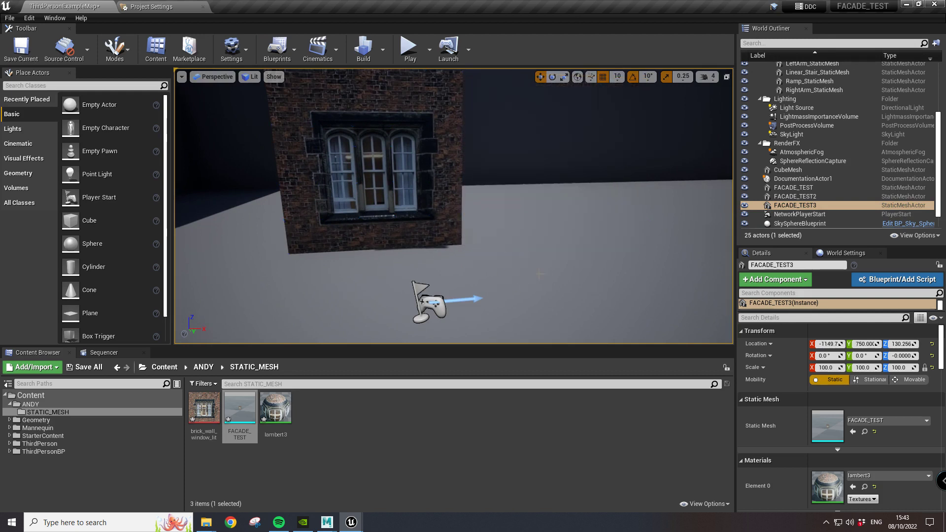
{"action": "key", "text": "ctrl+z"}
Move FACADE_TEST3 along X to about -890 so its edge meets the first facade
{"action": "key", "text": "f"}
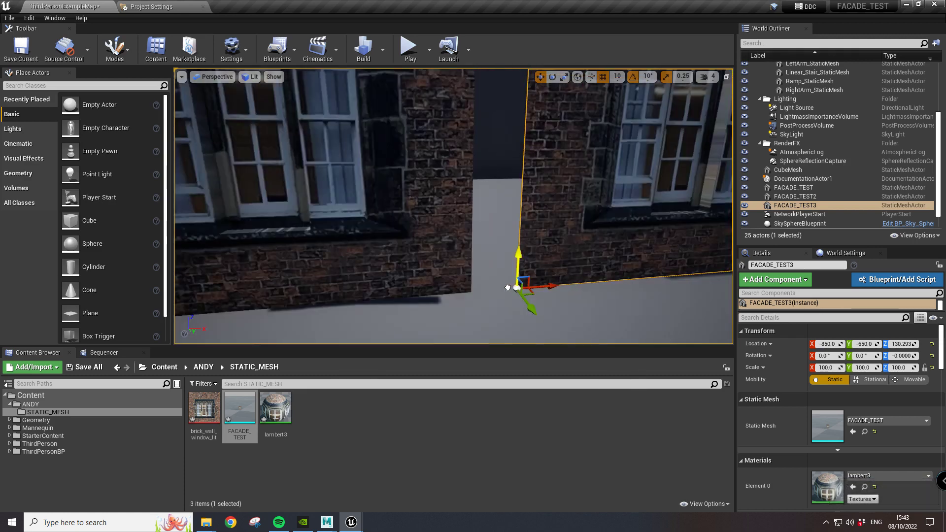
{"action": "mouse_move", "coordinate": [517, 287]}
{"action": "left_mouse_down"}
{"action": "mouse_move", "coordinate": [474, 291]}
{"action": "mouse_move", "coordinate": [516, 289]}
{"action": "mouse_move", "coordinate": [508, 289]}
{"action": "left_mouse_up"}
{"action": "key", "text": "ctrl+z"}
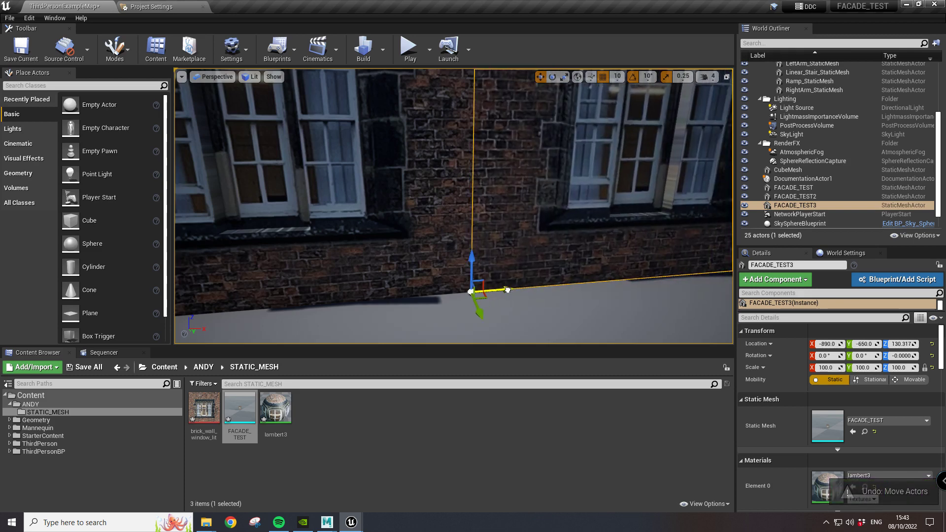
{"action": "right_click_drag", "start_coordinate": [465, 295], "coordinate": [465, 295]}
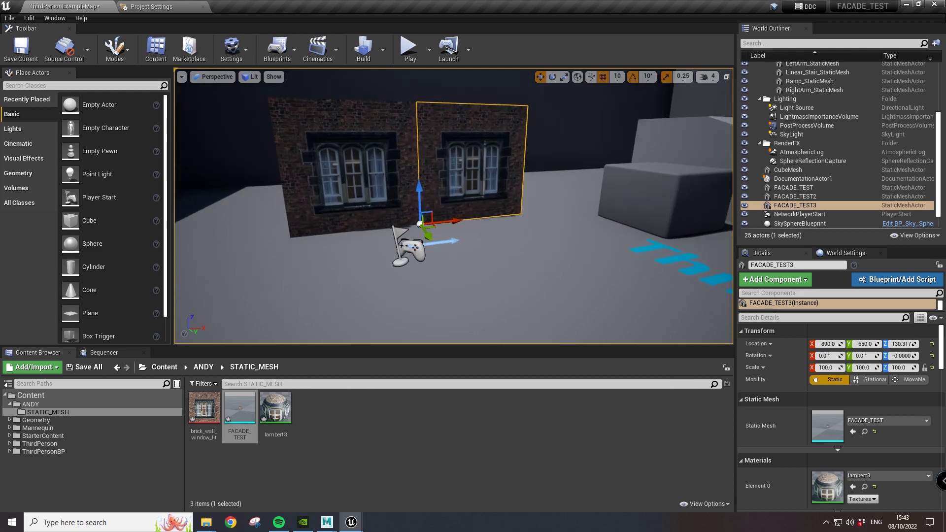
Duplicate FACADE_TEST3 along X to about -590 as a third adjoining facade segment, discarding a first copy pulled along Y
{"action": "left_click_drag", "start_coordinate": [431, 240], "coordinate": [490, 250], "text": "alt"}
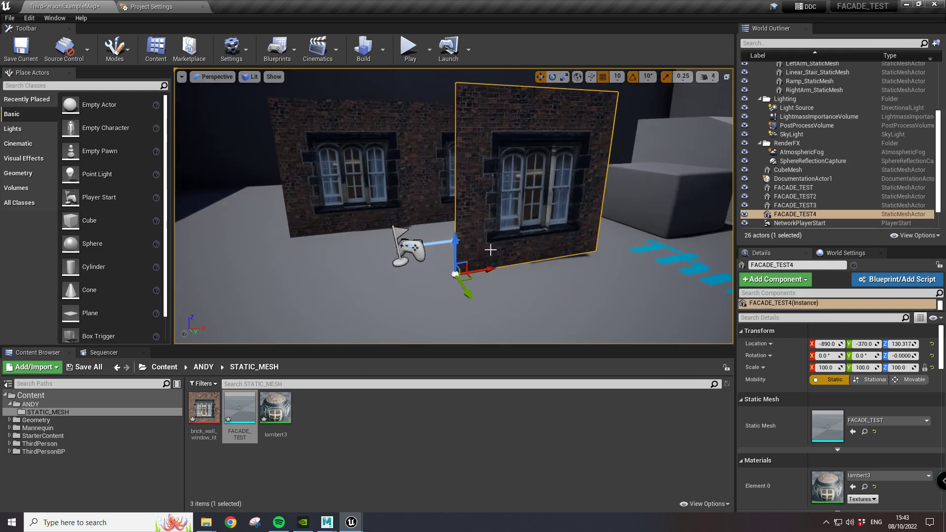
{"action": "key", "text": "ctrl+z"}
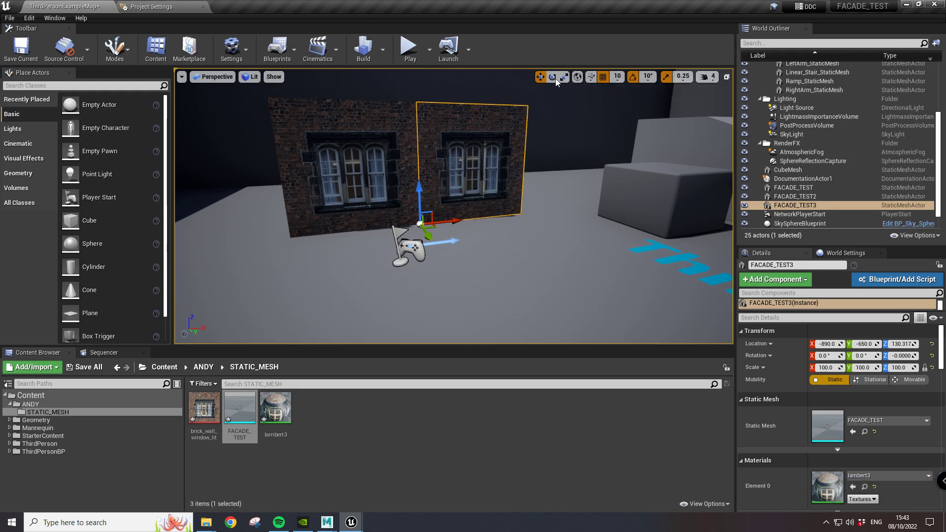
{"action": "left_click_drag", "start_coordinate": [467, 216], "coordinate": [560, 229], "text": "alt"}
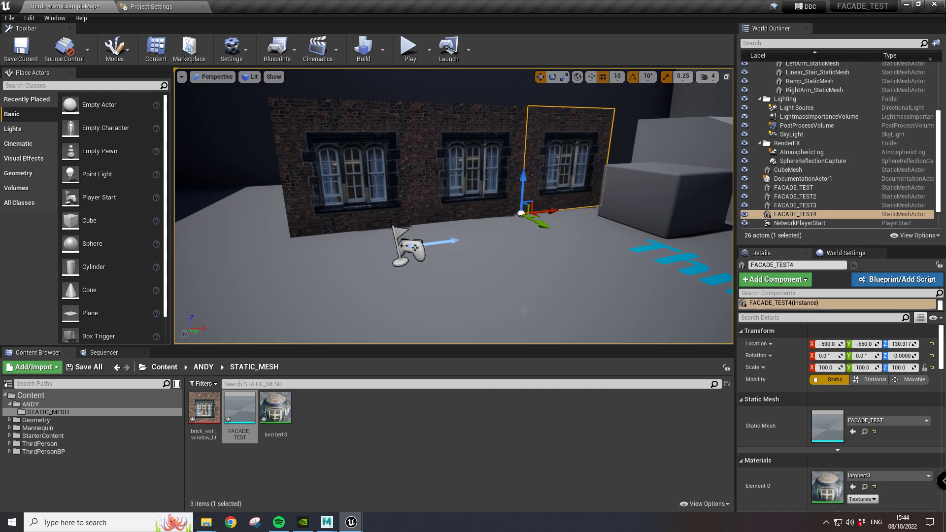
{"action": "left_click", "coordinate": [500, 272]}
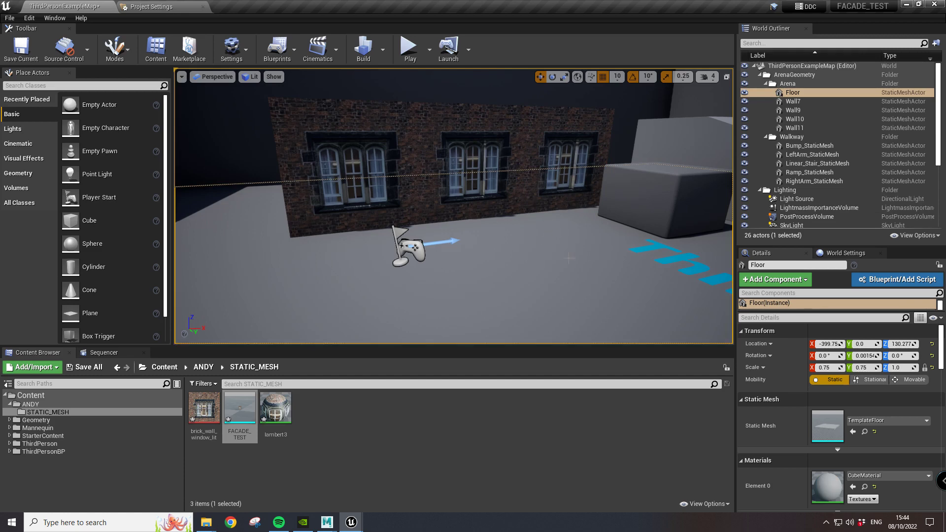
{"action": "right_click_drag", "start_coordinate": [568, 258], "coordinate": [463, 224]}
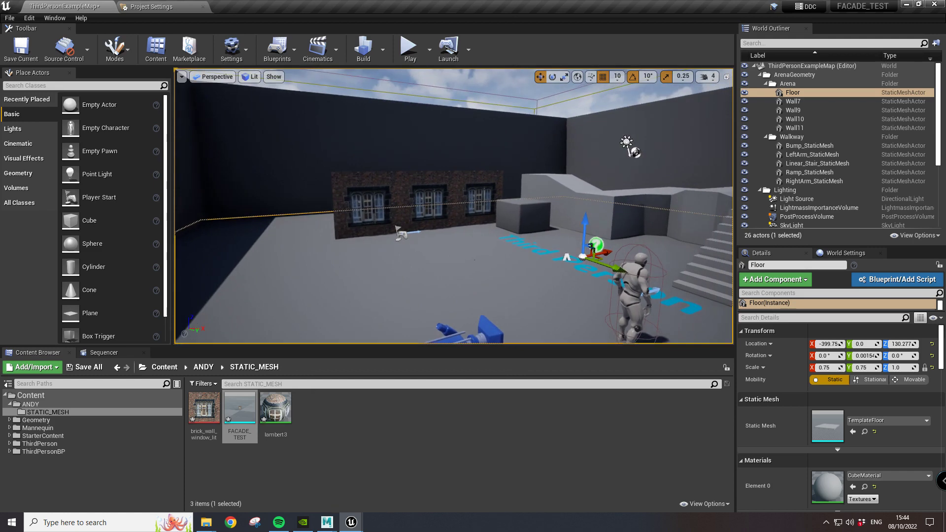
Place a new Cube on the floor in front of the facade wall and apply the lambert3 material to it
{"action": "left_click", "coordinate": [537, 212]}
{"action": "key", "text": "f"}
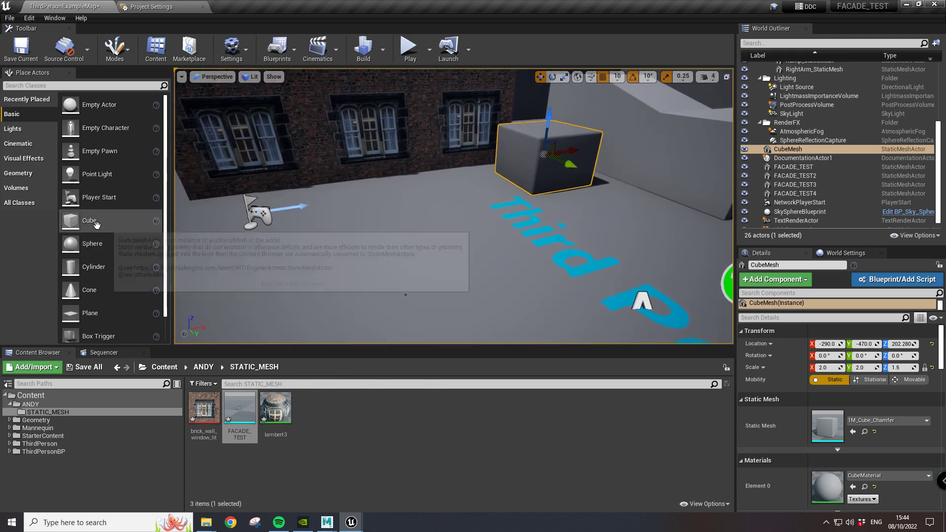
{"action": "left_click_drag", "start_coordinate": [70, 220], "coordinate": [445, 218]}
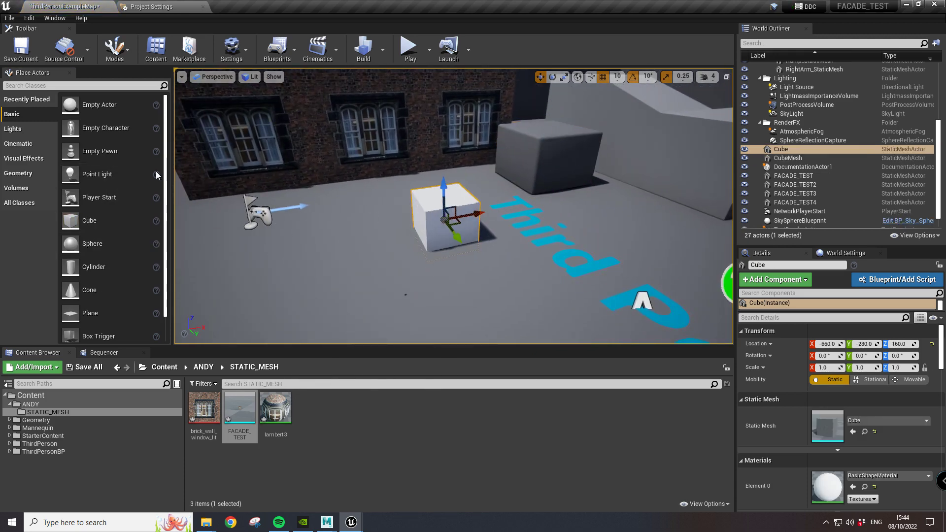
{"action": "left_click_drag", "start_coordinate": [275, 407], "coordinate": [446, 225]}
Move the textured cube beside the facade wall, to about X -1230, Y -510, Z 190
{"action": "left_click_drag", "start_coordinate": [392, 310], "coordinate": [460, 187], "text": "alt"}
{"action": "left_click_drag", "start_coordinate": [500, 263], "coordinate": [428, 275], "text": "alt"}
{"action": "left_click_drag", "start_coordinate": [535, 197], "coordinate": [374, 192]}
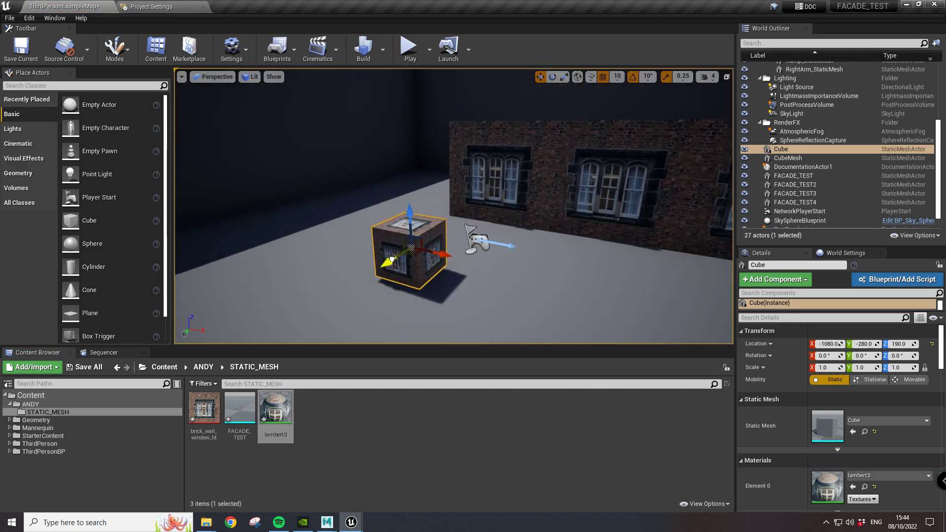
{"action": "left_click_drag", "start_coordinate": [391, 259], "coordinate": [453, 213]}
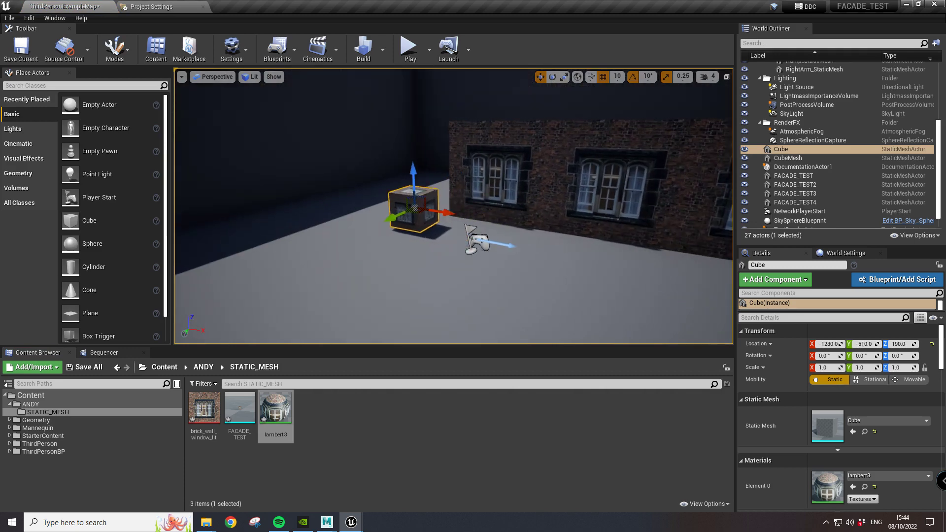
Filter the World Outliner by "light" and hide the SkyLight and the Light Source in the level
{"action": "right_click_drag", "start_coordinate": [453, 213], "coordinate": [591, 178]}
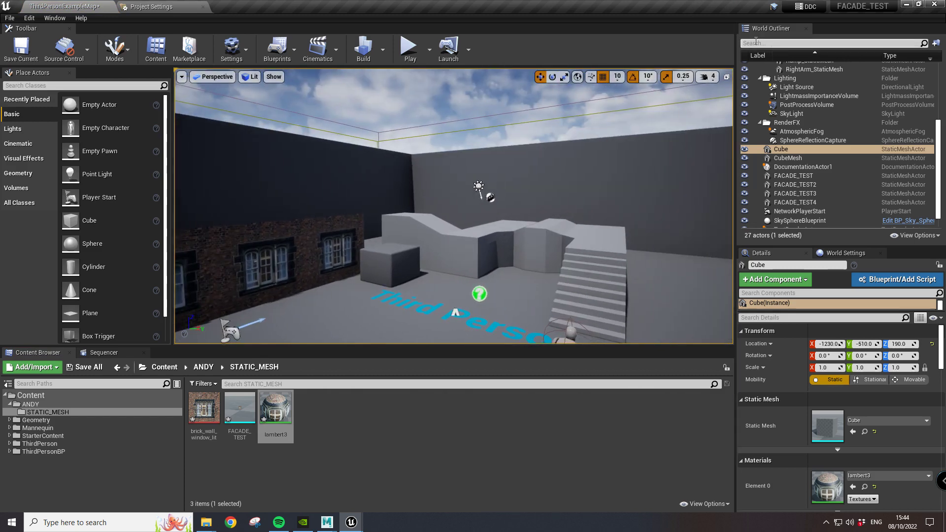
{"action": "left_click", "coordinate": [756, 44]}
{"action": "type", "text": ";"}
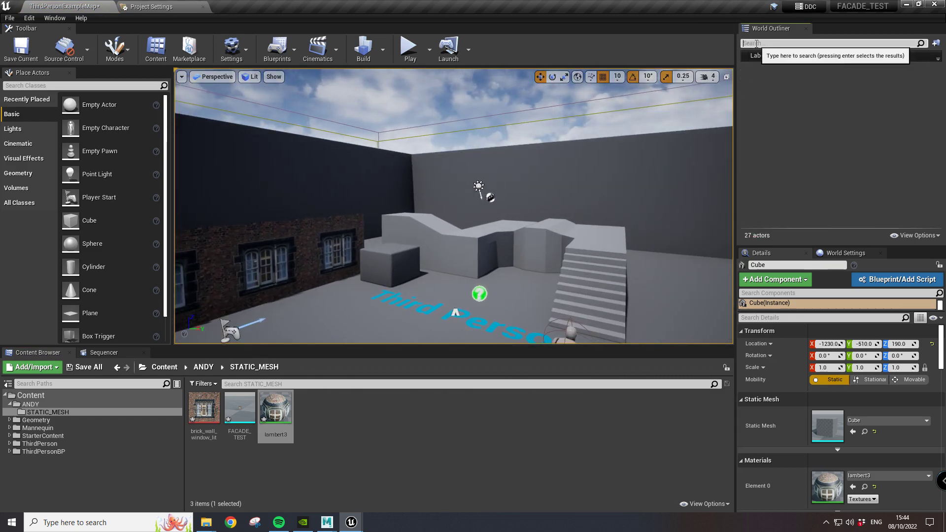
{"action": "type", "text": "light"}
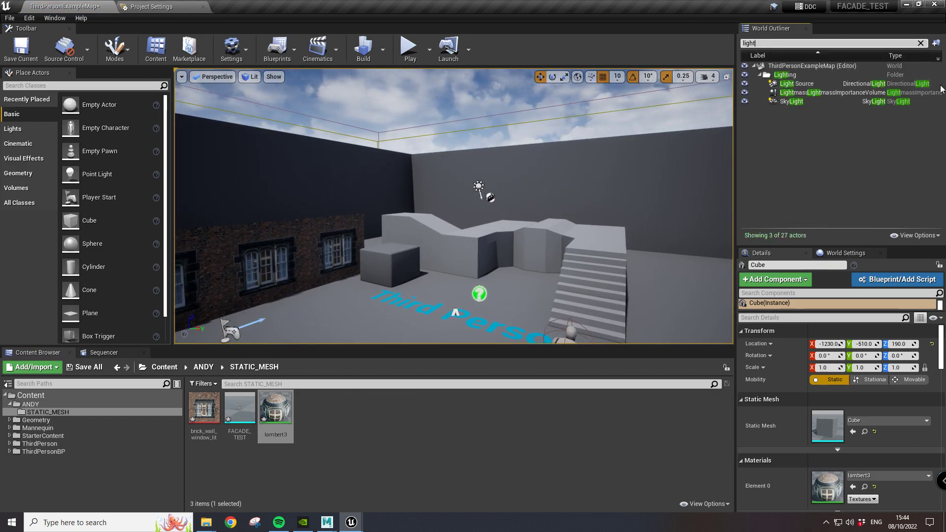
{"action": "left_click", "coordinate": [795, 102]}
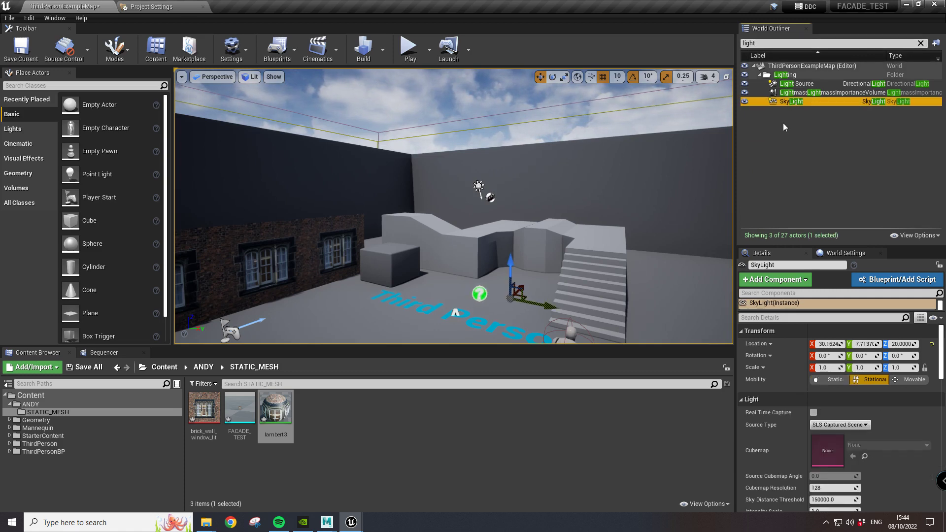
{"action": "left_click", "coordinate": [744, 101]}
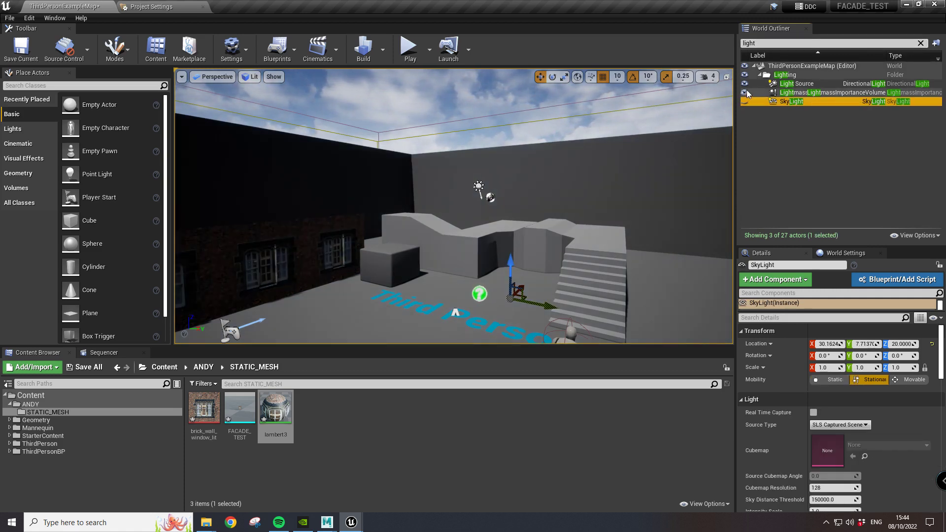
{"action": "left_click", "coordinate": [744, 84]}
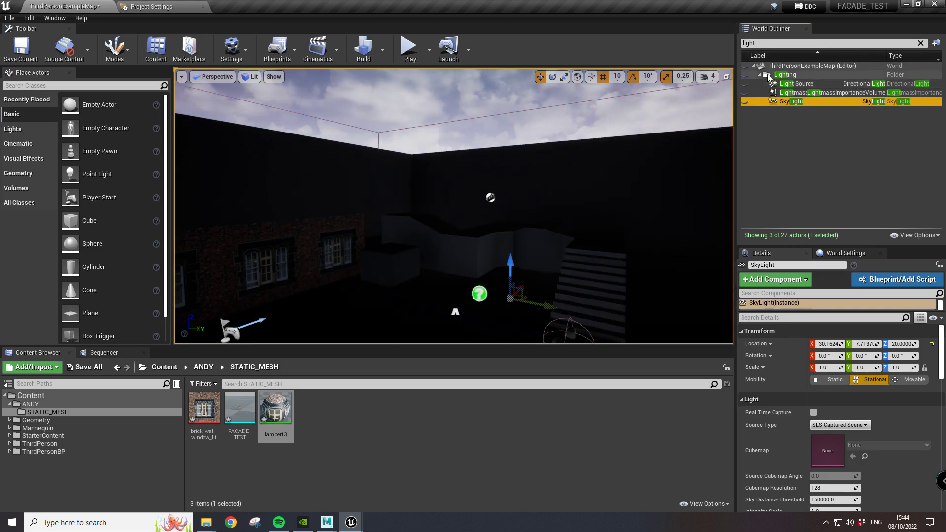
Add a Point Light in front of the facades and move it near the middle window, about X -790, Y -470, Z 230
{"action": "right_click_drag", "start_coordinate": [727, 122], "coordinate": [556, 245]}
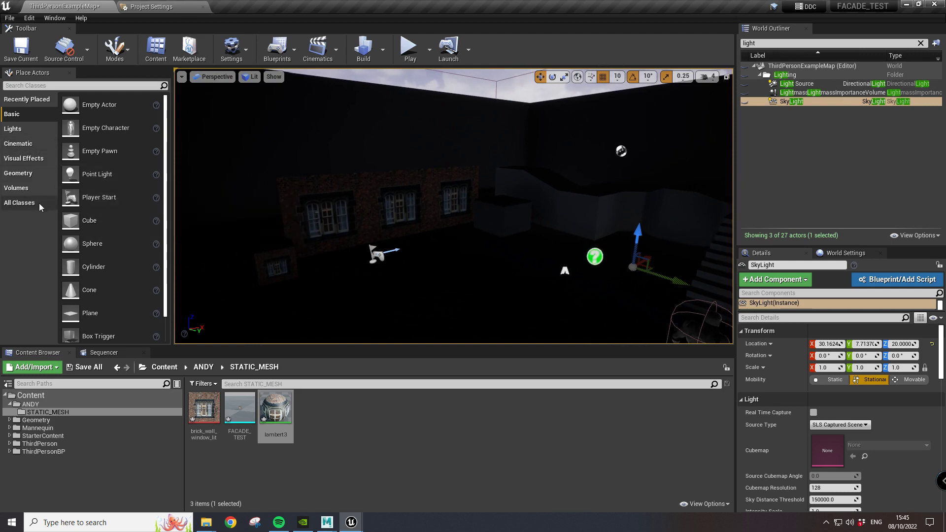
{"action": "left_click", "coordinate": [20, 129]}
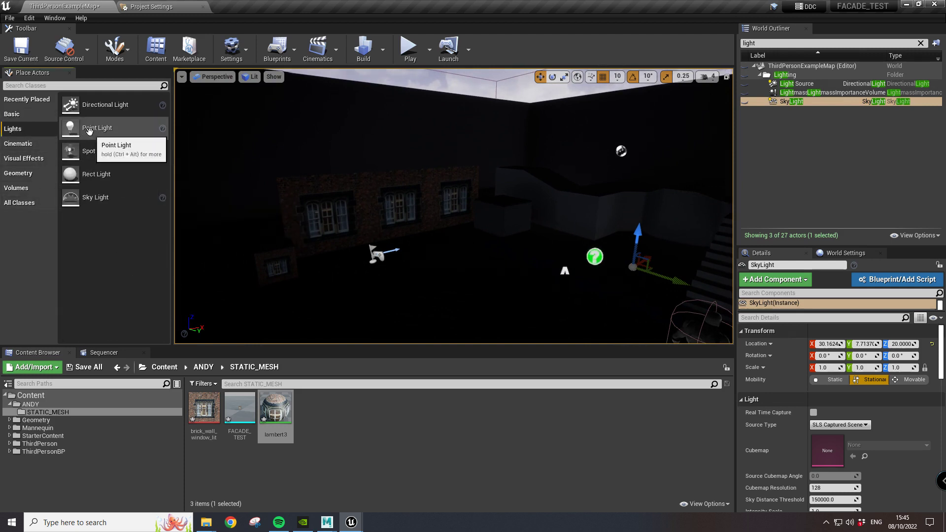
{"action": "left_click_drag", "start_coordinate": [89, 130], "coordinate": [438, 260]}
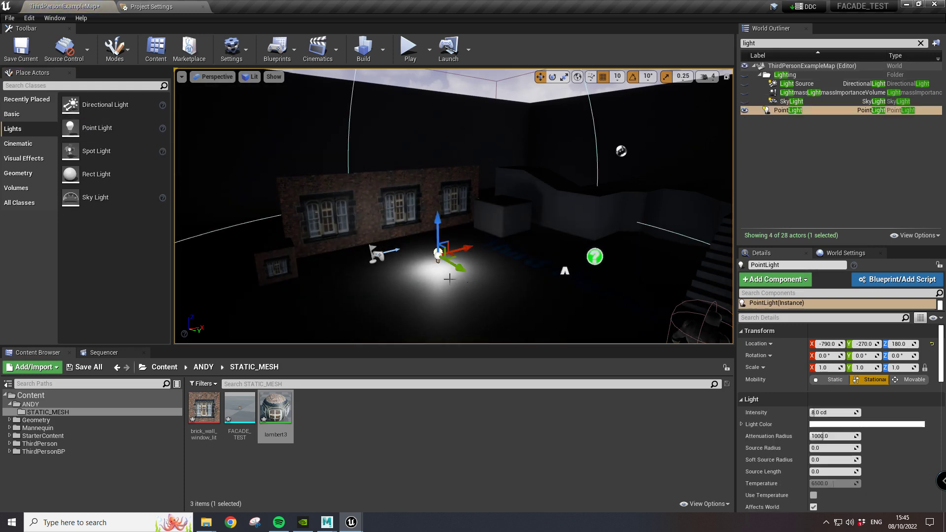
{"action": "right_click_drag", "start_coordinate": [411, 253], "coordinate": [444, 270]}
{"action": "left_click_drag", "start_coordinate": [376, 201], "coordinate": [375, 185]}
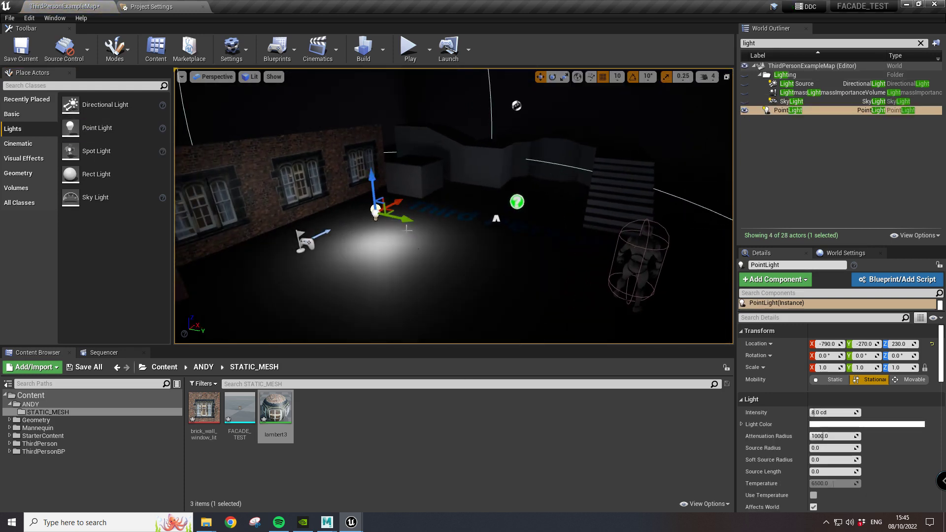
{"action": "left_click_drag", "start_coordinate": [398, 219], "coordinate": [350, 212]}
{"action": "right_click_drag", "start_coordinate": [370, 241], "coordinate": [461, 234]}
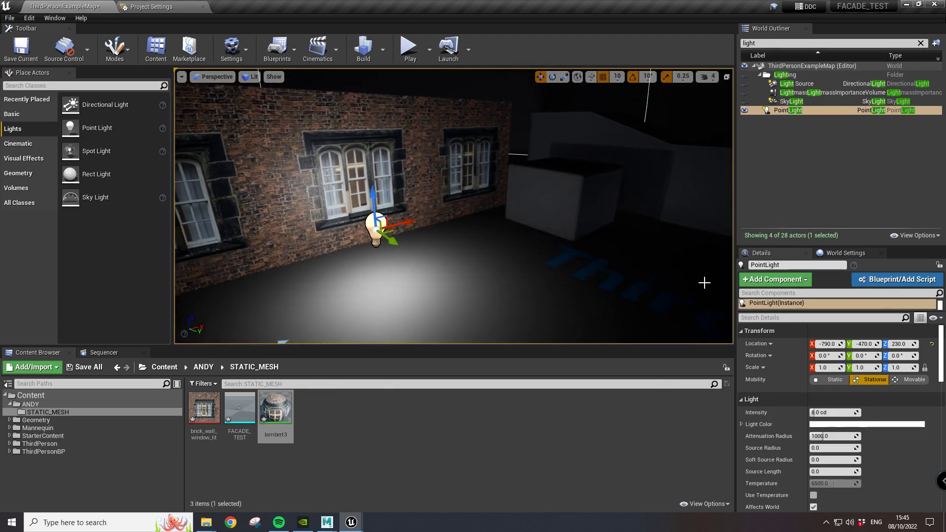
Set the point light's colour to a soft pink, hex sRGB FFBCC1FF
{"action": "left_click", "coordinate": [847, 426]}
{"action": "left_click", "coordinate": [717, 330]}
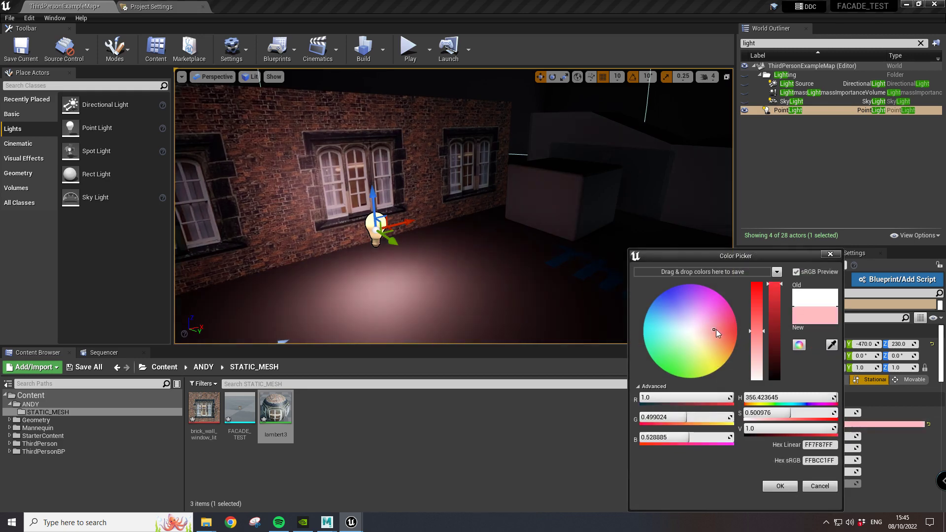
{"action": "left_click", "coordinate": [780, 485]}
{"action": "mouse_move", "coordinate": [492, 221]}
{"action": "right_mouse_down"}
{"action": "mouse_move", "coordinate": [522, 219]}
{"action": "mouse_move", "coordinate": [462, 243]}
{"action": "mouse_move", "coordinate": [537, 236]}
{"action": "mouse_move", "coordinate": [497, 217]}
{"action": "right_mouse_up"}
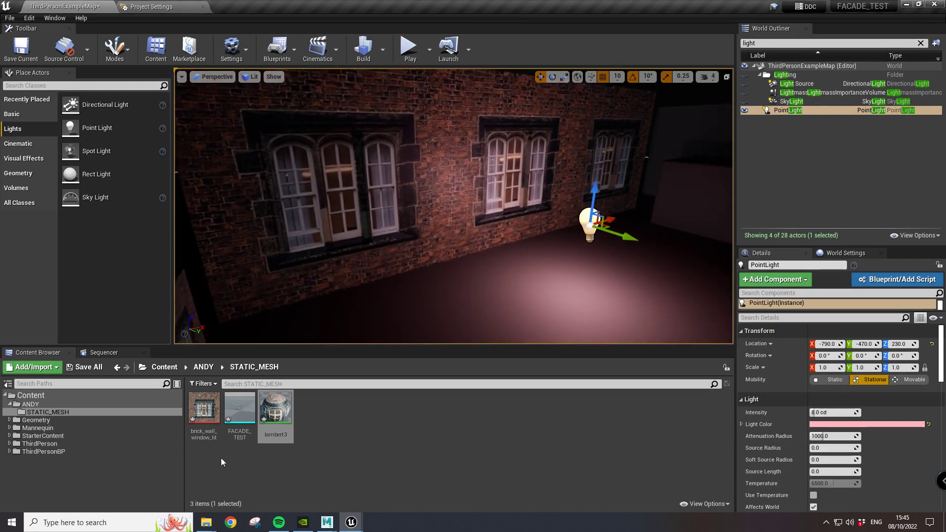
Open the lambert3 material and move its Texture Sample node to the left of the main material node
{"action": "double_click", "coordinate": [279, 416]}
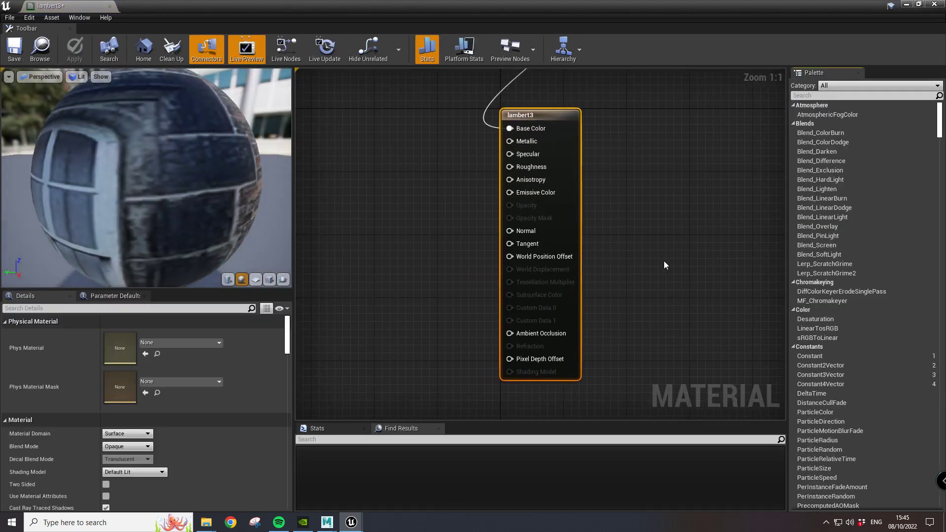
{"action": "right_click_drag", "start_coordinate": [664, 261], "coordinate": [586, 308]}
{"action": "scroll", "coordinate": [587, 308], "scroll_direction": "down", "scroll_amount": 3}
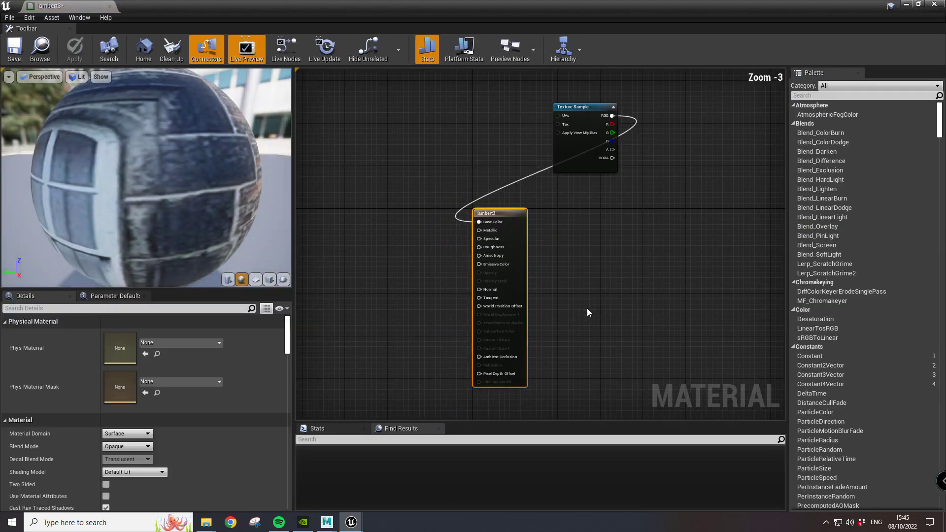
{"action": "left_click_drag", "start_coordinate": [596, 122], "coordinate": [420, 225]}
{"action": "right_click_drag", "start_coordinate": [505, 221], "coordinate": [620, 178]}
{"action": "left_click_drag", "start_coordinate": [511, 186], "coordinate": [432, 201]}
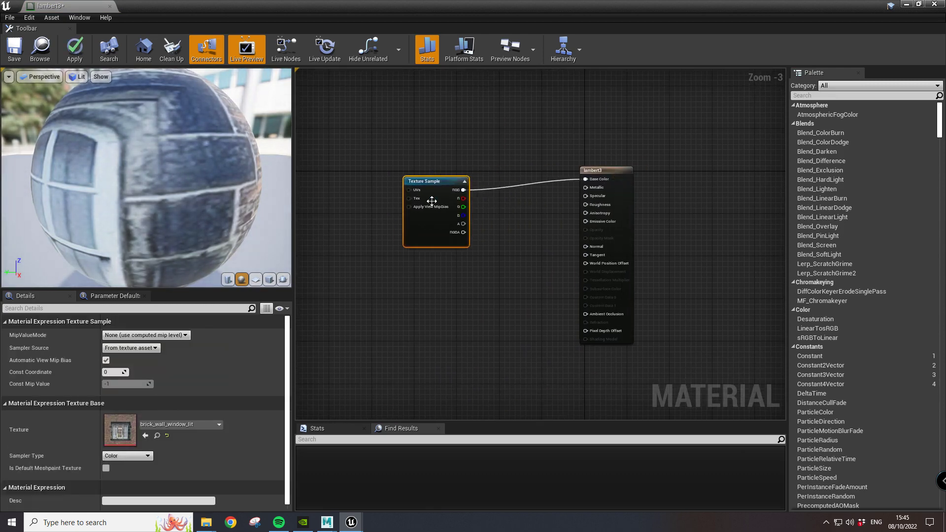
{"action": "scroll", "coordinate": [553, 340], "scroll_direction": "up", "scroll_amount": 3}
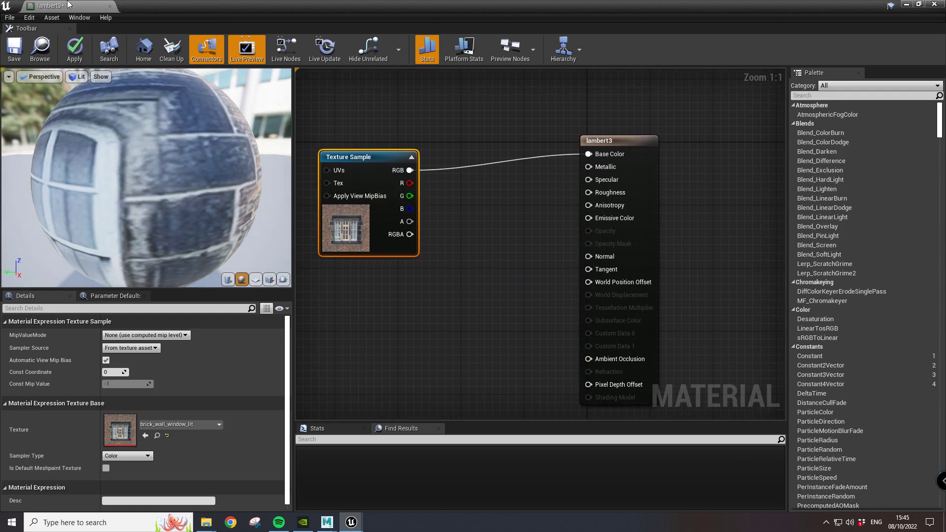
Dock the lambert3 material editor alongside the level and Project Settings, and switch between the level and the material
{"action": "left_click_drag", "start_coordinate": [47, 6], "coordinate": [223, 4]}
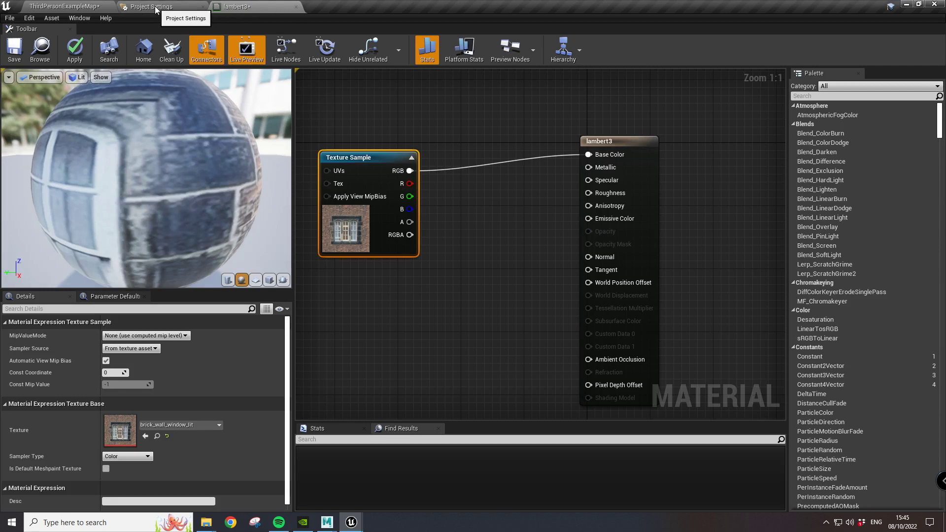
{"action": "left_click", "coordinate": [78, 9]}
{"action": "left_click", "coordinate": [243, 7]}
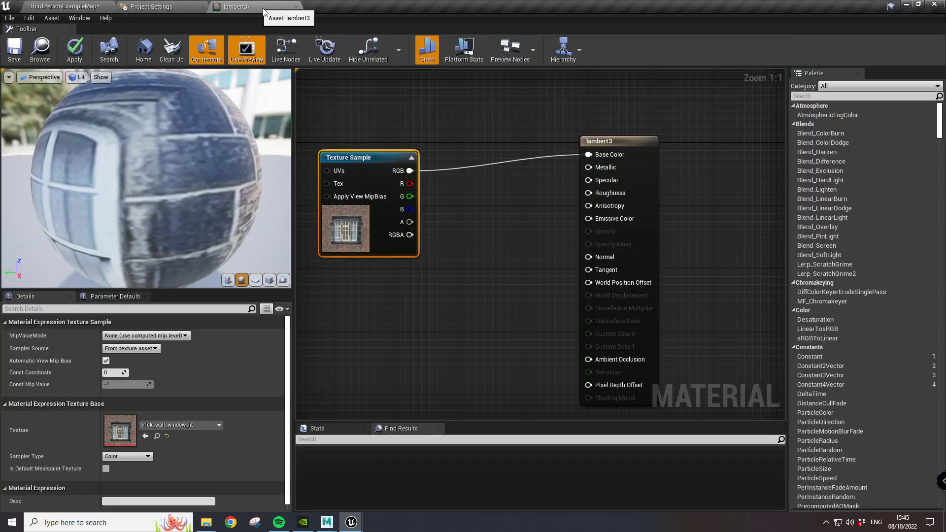
{"action": "left_click", "coordinate": [80, 7]}
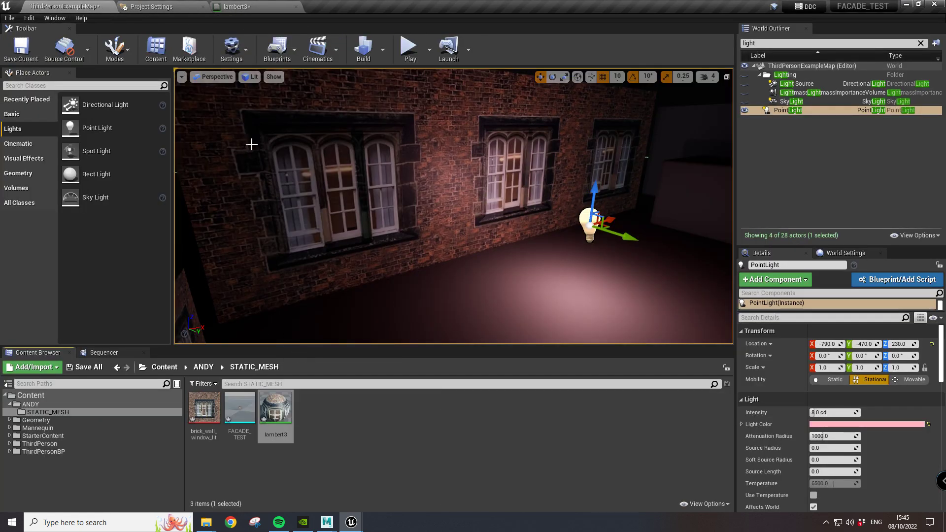
{"action": "left_click", "coordinate": [249, 6]}
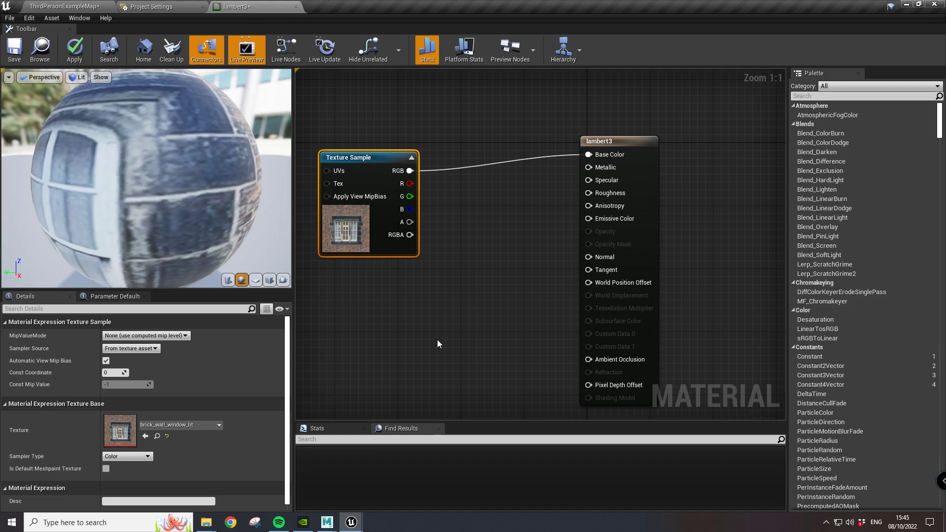
Add a Constant node below the Texture Sample and connect it to the Roughness input of lambert3
{"action": "right_click", "coordinate": [437, 315]}
{"action": "type", "text": "comst"}
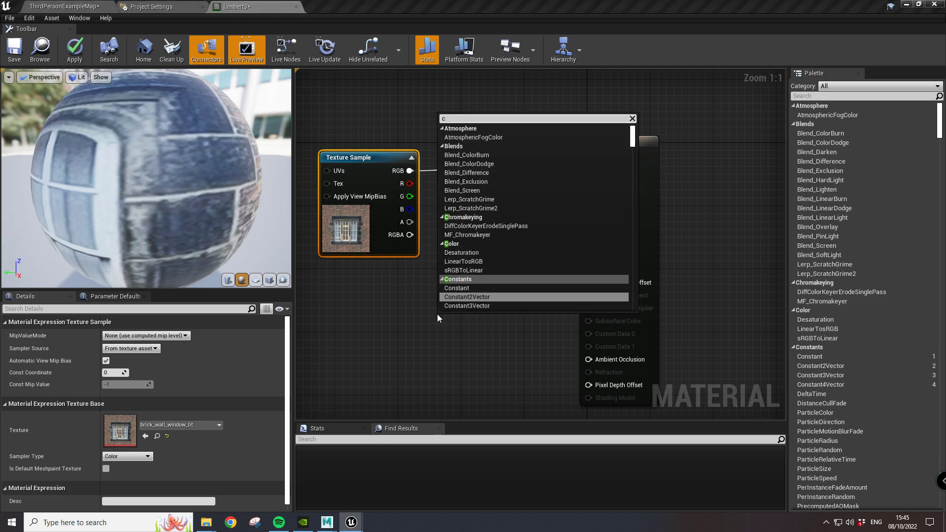
{"action": "key", "text": "BackSpace"}
{"action": "key", "text": "BackSpace"}
{"action": "key", "text": "BackSpace"}
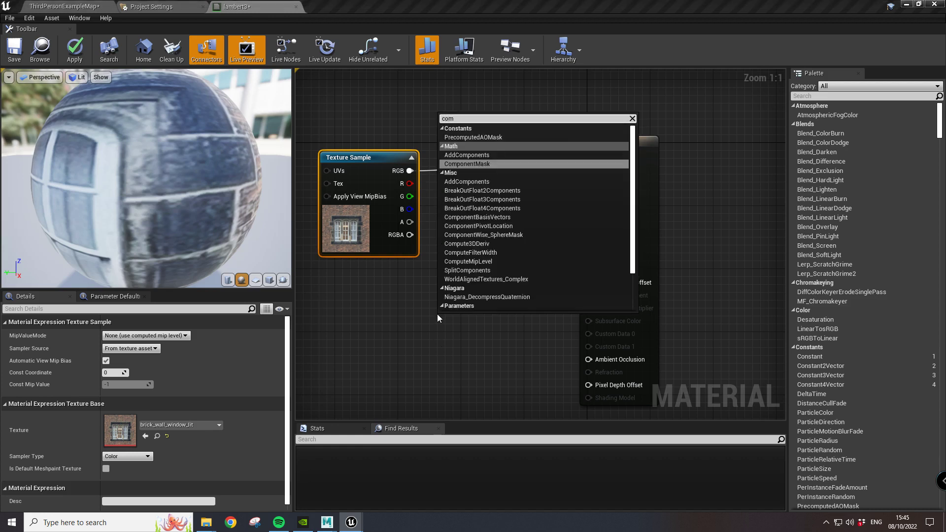
{"action": "type", "text": "ns"}
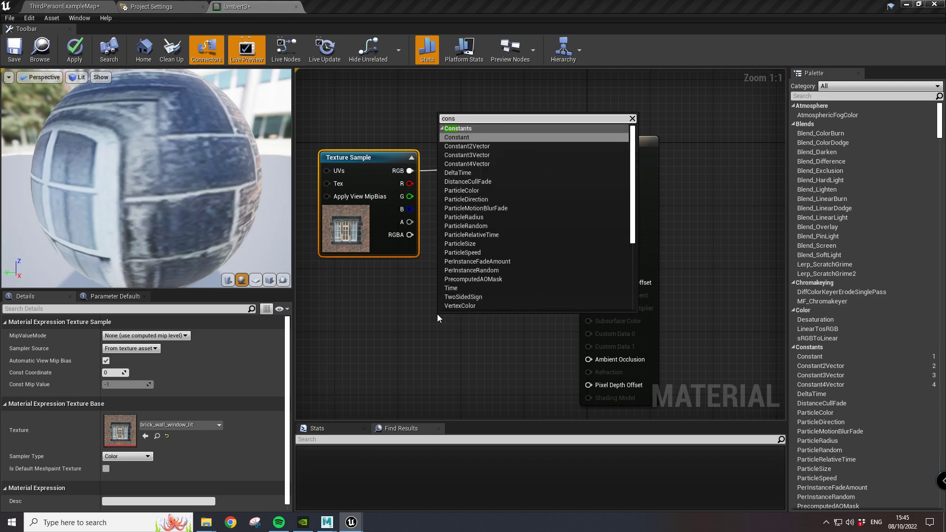
{"action": "left_click", "coordinate": [471, 137]}
{"action": "left_click_drag", "start_coordinate": [451, 326], "coordinate": [586, 199]}
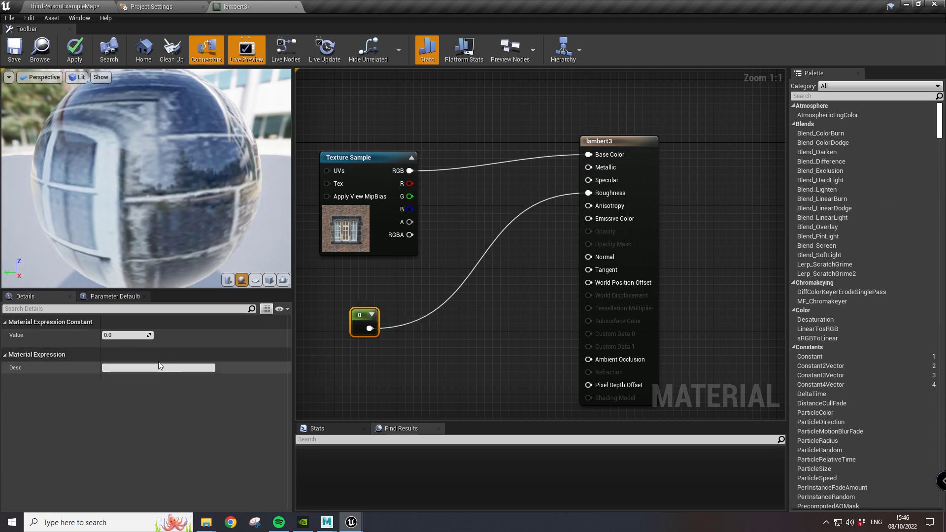
Set the roughness constant's value to 1 and save the lambert3 material
{"action": "left_click", "coordinate": [123, 335]}
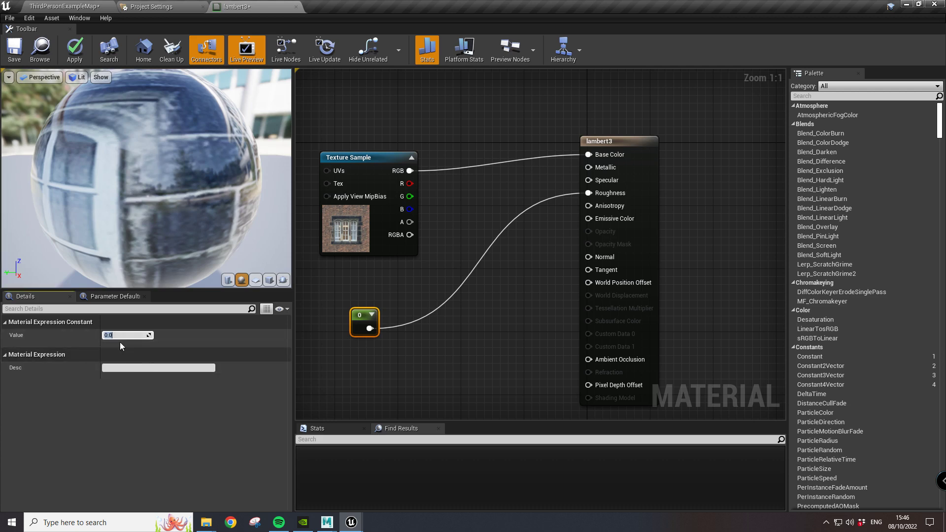
{"action": "type", "text": "1"}
{"action": "key", "text": "Return"}
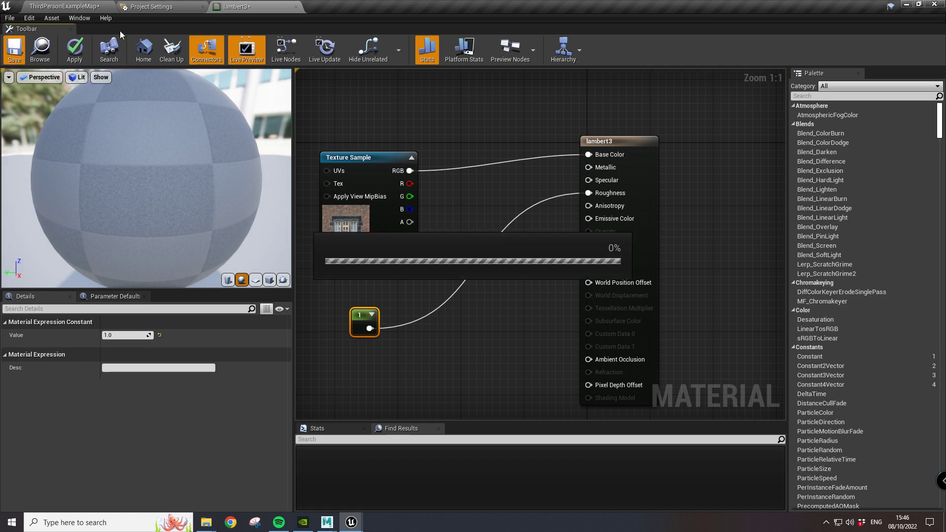
Return to the ThirdPersonExampleMap level, play-test it by running the character towards the brick window wall, and stop the session
{"action": "left_click", "coordinate": [74, 10]}
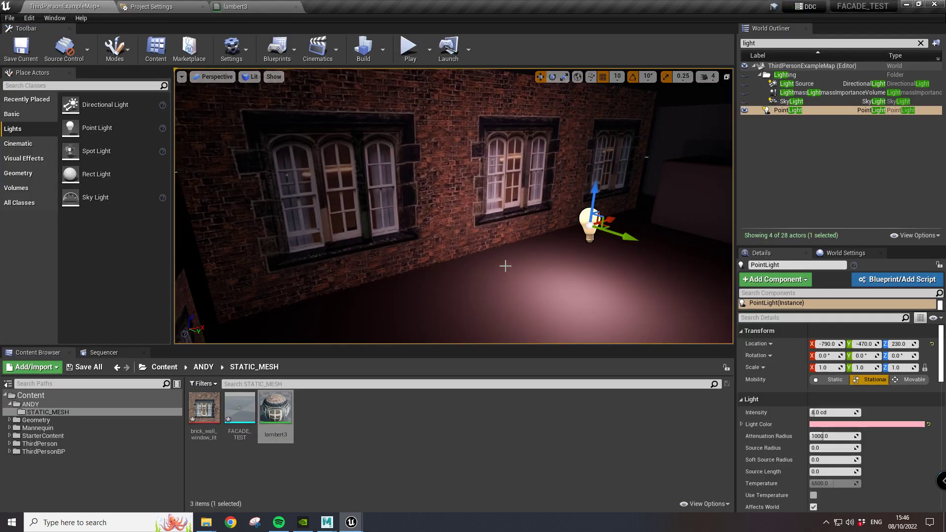
{"action": "right_click_drag", "start_coordinate": [502, 280], "coordinate": [551, 285]}
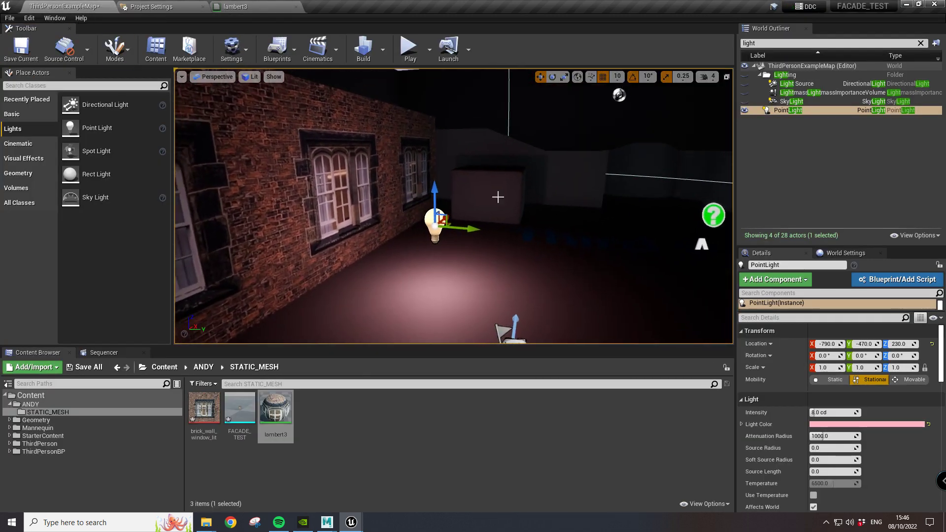
{"action": "left_click", "coordinate": [408, 49]}
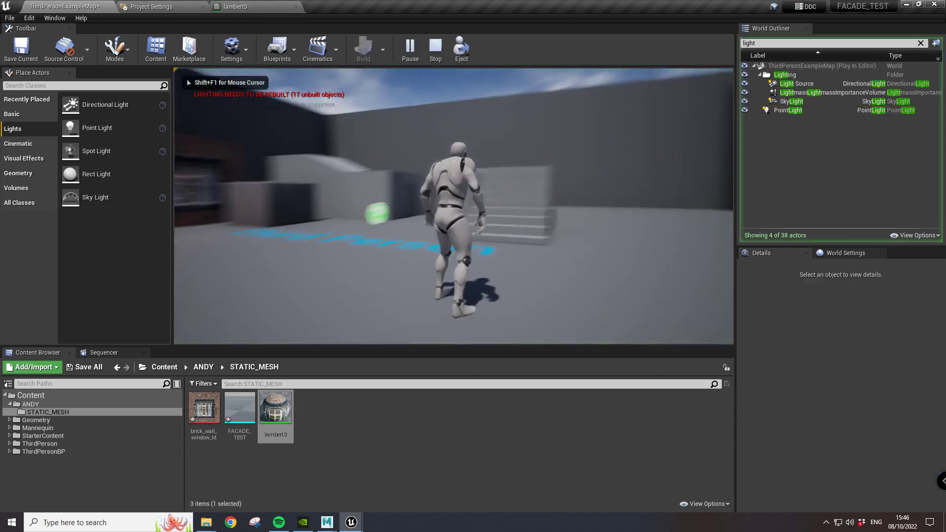
{"action": "key", "text": "w"}
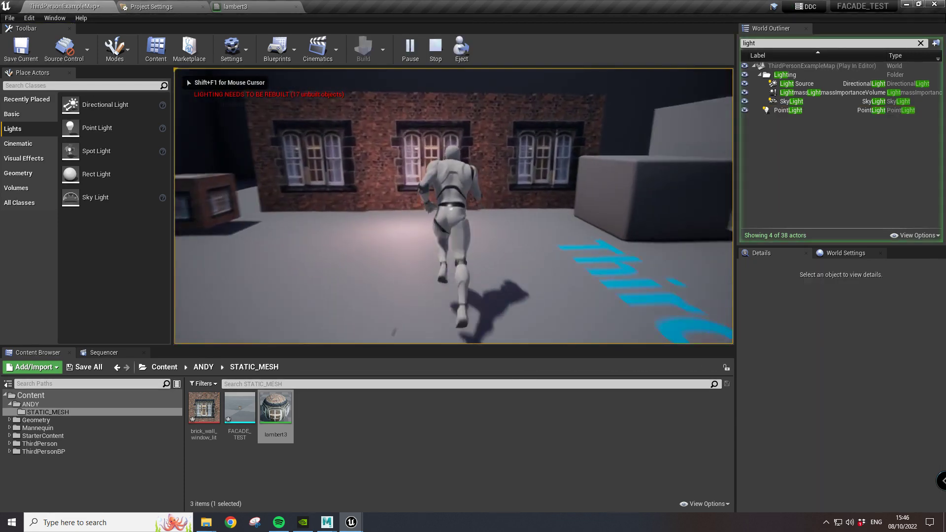
{"action": "key", "text": "Escape"}
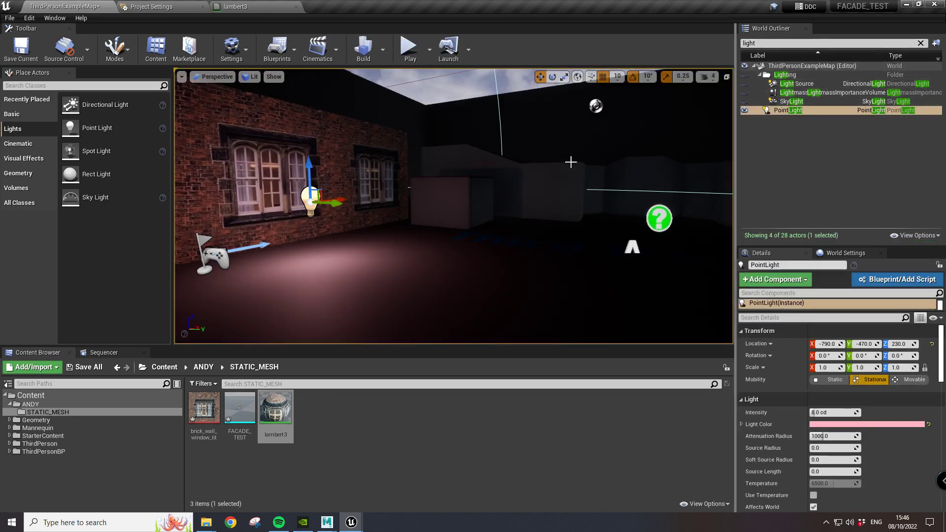
Delete the LightmassImportanceVolume and SkyLight from the level, declining to delete the referenced Light Source
{"action": "key", "text": "f"}
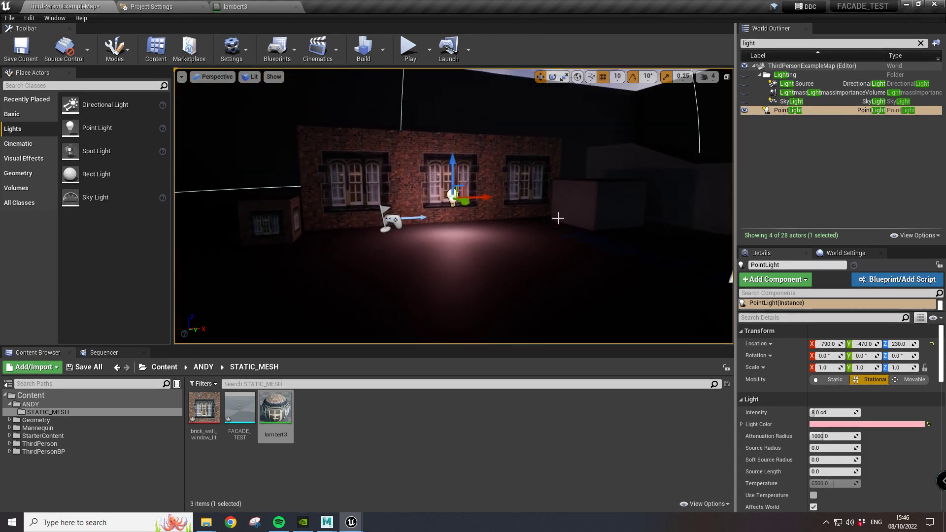
{"action": "left_click", "coordinate": [791, 95]}
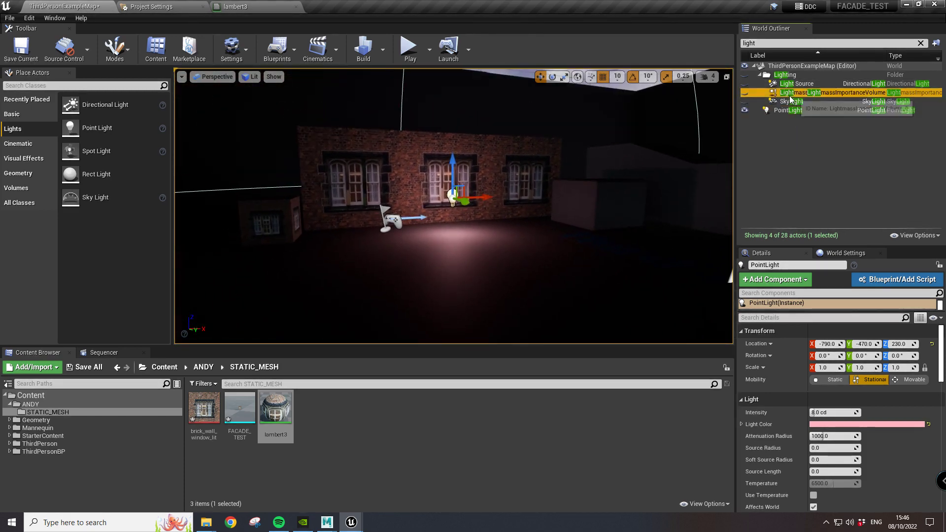
{"action": "left_click", "coordinate": [799, 104]}
{"action": "left_click", "coordinate": [791, 85], "text": "shift"}
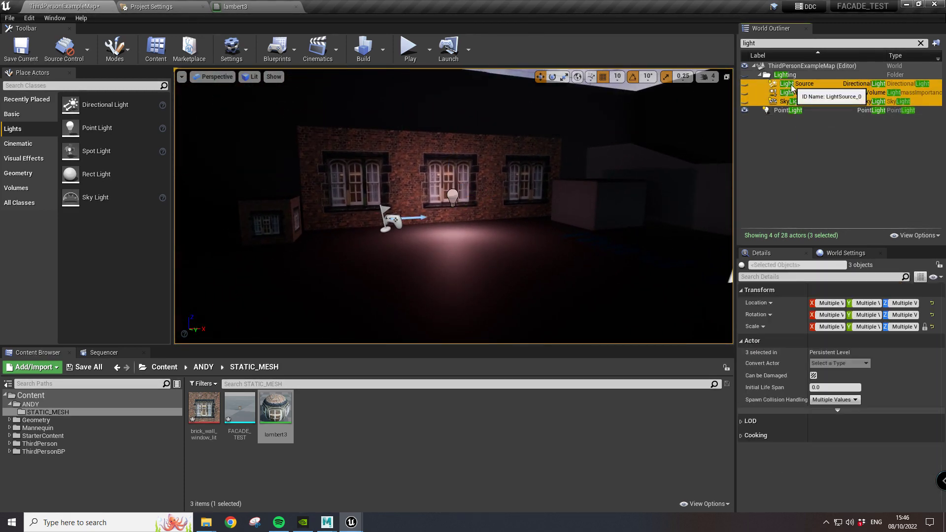
{"action": "key", "text": "Delete"}
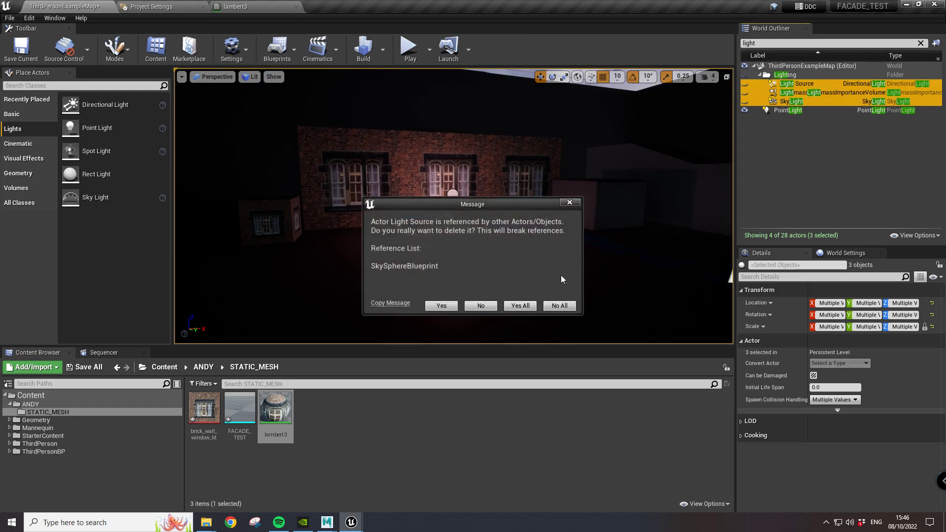
{"action": "left_click", "coordinate": [569, 203]}
{"action": "right_click_drag", "start_coordinate": [380, 85], "coordinate": [424, 87]}
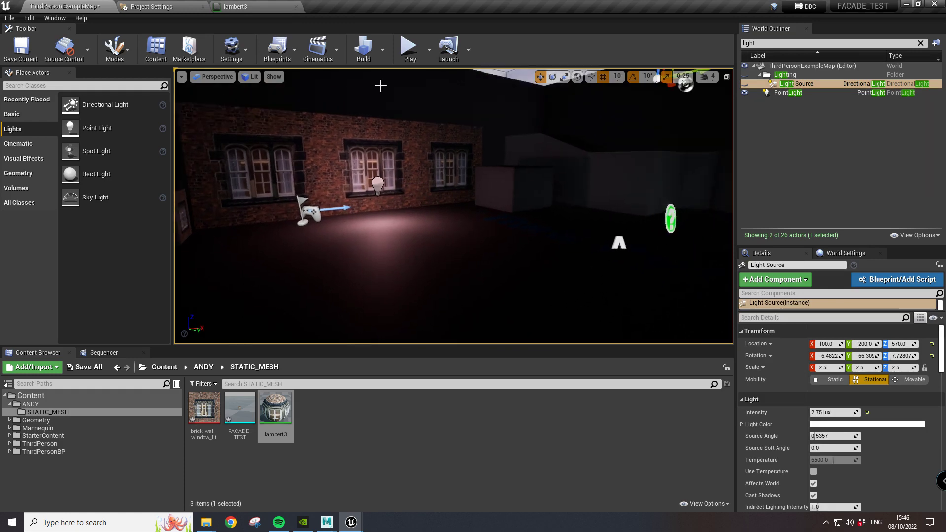
{"action": "right_click_drag", "start_coordinate": [456, 198], "coordinate": [376, 199]}
{"action": "key", "text": "w"}
{"action": "mouse_move", "coordinate": [416, 315]}
{"action": "right_mouse_down"}
{"action": "mouse_move", "coordinate": [445, 310]}
{"action": "mouse_move", "coordinate": [416, 314]}
{"action": "right_mouse_up"}
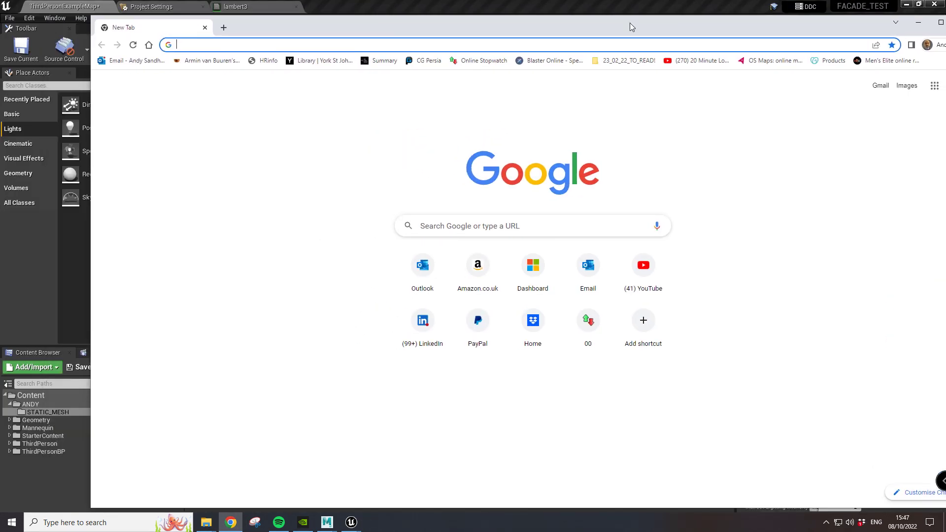
Switch to Chrome, open textures.com and dismiss the authentication error
{"action": "type", "text": "textures."}
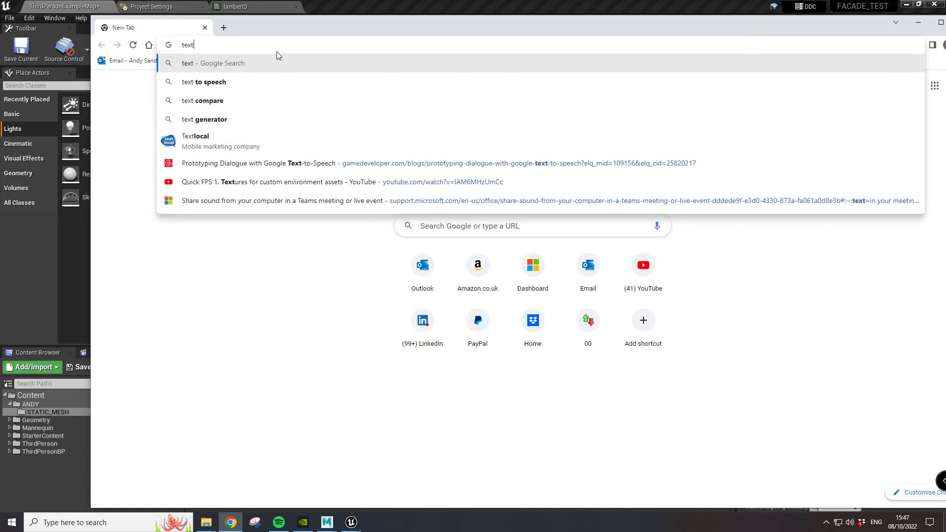
{"action": "type", "text": "com"}
{"action": "key", "text": "Return"}
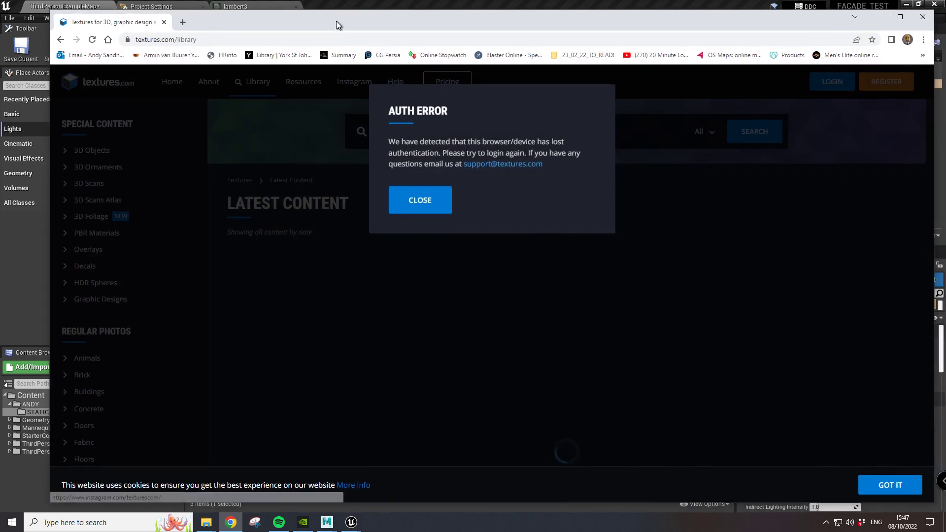
{"action": "left_click", "coordinate": [422, 206]}
Browse the textures.com library through the Brick and Modern categories and look over the Painted brick textures
{"action": "scroll", "coordinate": [513, 323], "scroll_direction": "down", "scroll_amount": 2}
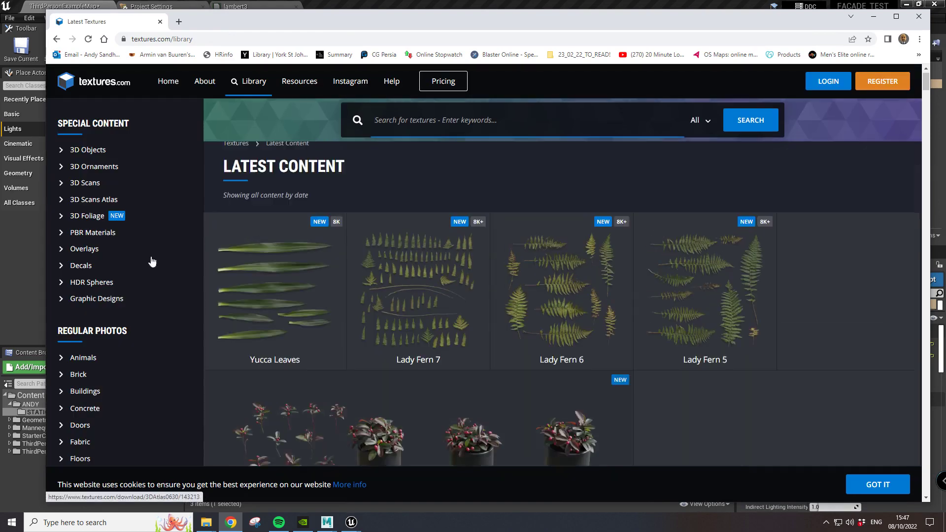
{"action": "scroll", "coordinate": [150, 262], "scroll_direction": "up", "scroll_amount": 2}
{"action": "scroll", "coordinate": [129, 353], "scroll_direction": "down", "scroll_amount": 2}
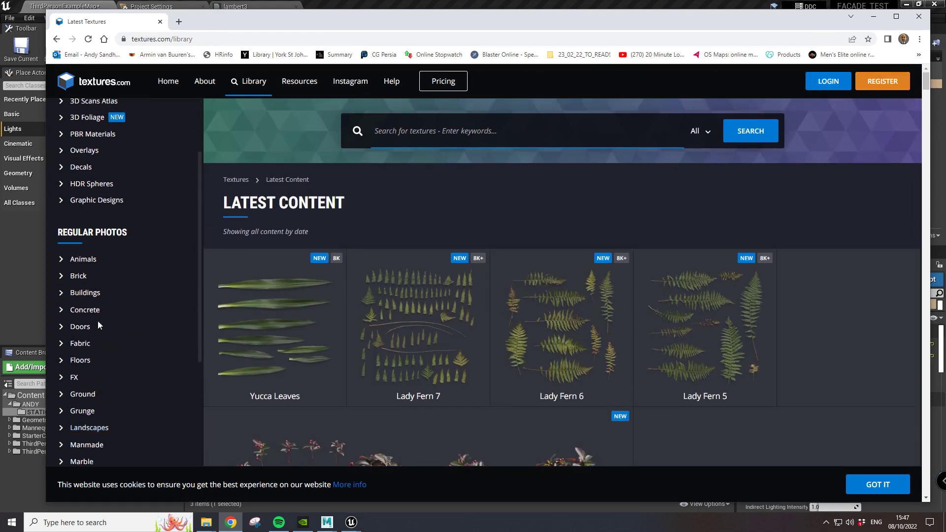
{"action": "left_click", "coordinate": [79, 276]}
{"action": "scroll", "coordinate": [555, 327], "scroll_direction": "down", "scroll_amount": 2}
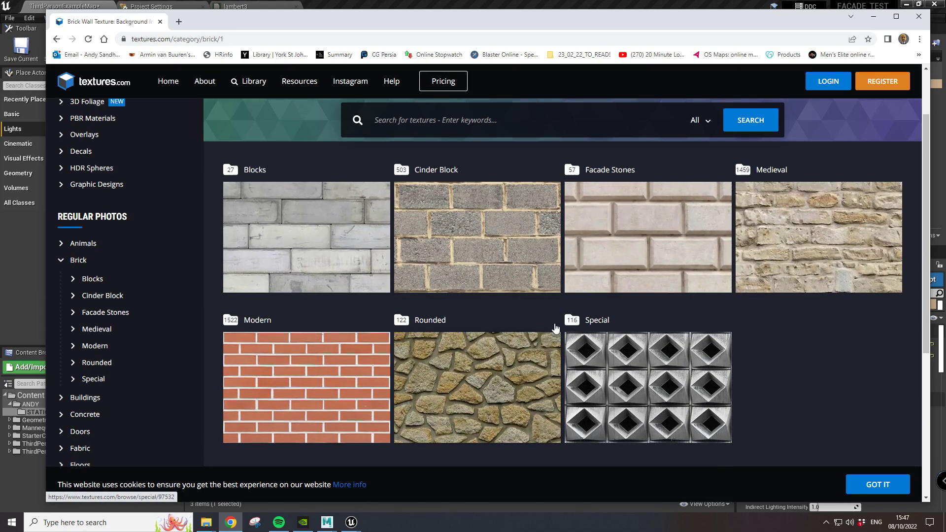
{"action": "left_click", "coordinate": [312, 363]}
{"action": "scroll", "coordinate": [481, 373], "scroll_direction": "down", "scroll_amount": 3}
{"action": "left_click", "coordinate": [485, 362]}
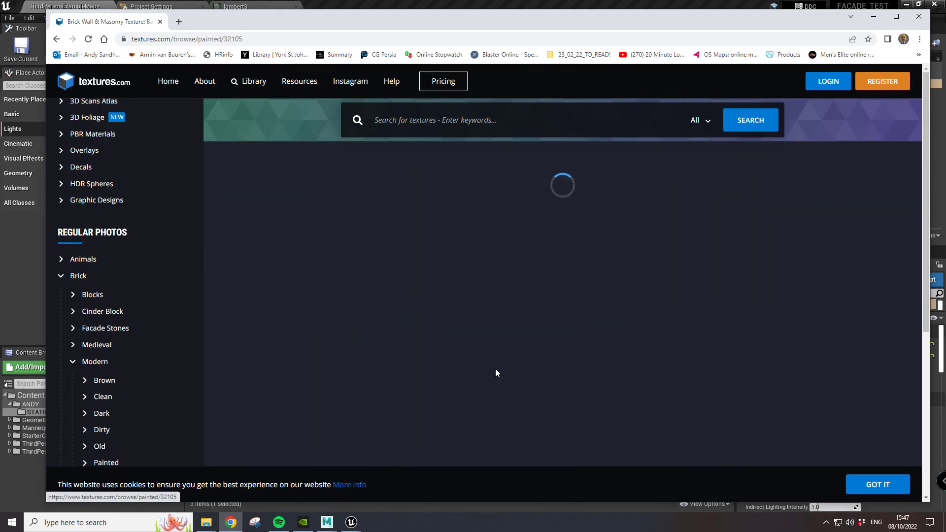
{"action": "scroll", "coordinate": [495, 374], "scroll_direction": "down", "scroll_amount": 2}
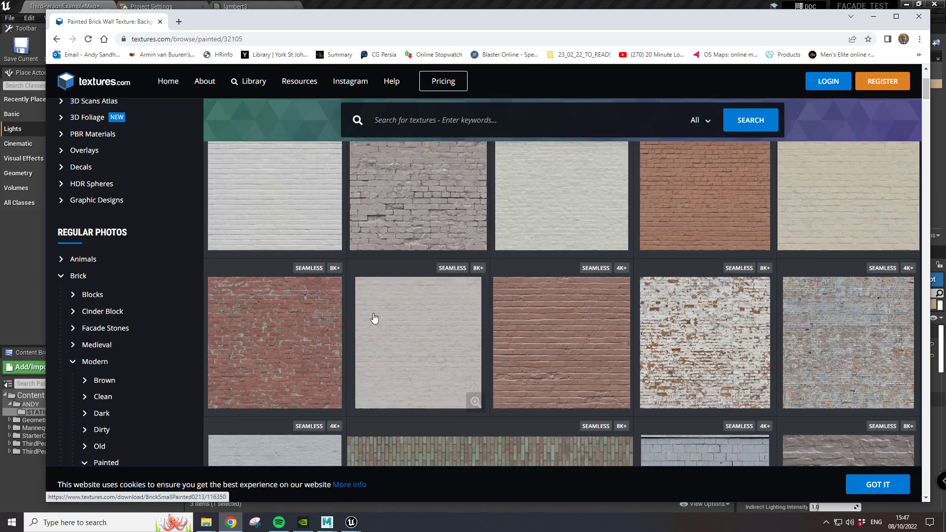
{"action": "scroll", "coordinate": [374, 315], "scroll_direction": "up", "scroll_amount": 2}
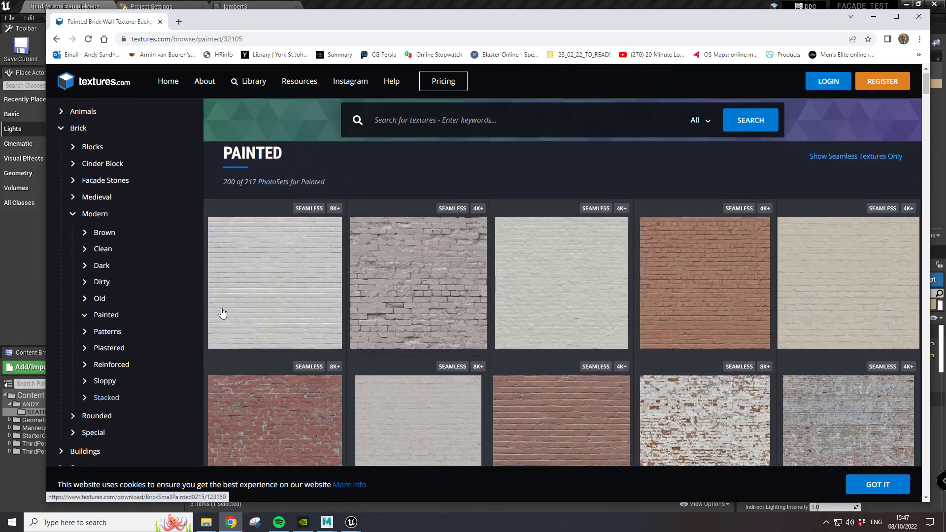
Return to the level in Unreal Editor and look at the lit brick wall
{"action": "left_click_drag", "start_coordinate": [722, 19], "coordinate": [707, 0]}
{"action": "right_click_drag", "start_coordinate": [457, 214], "coordinate": [555, 214]}
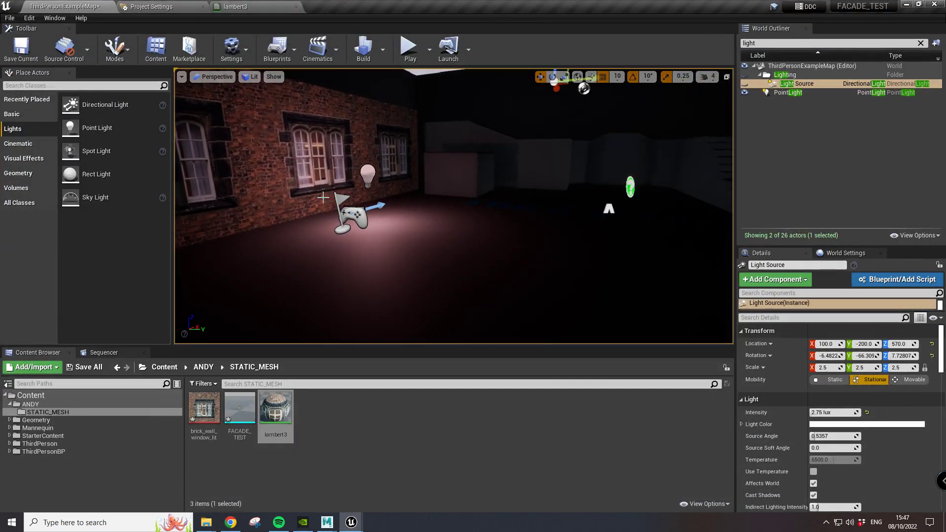